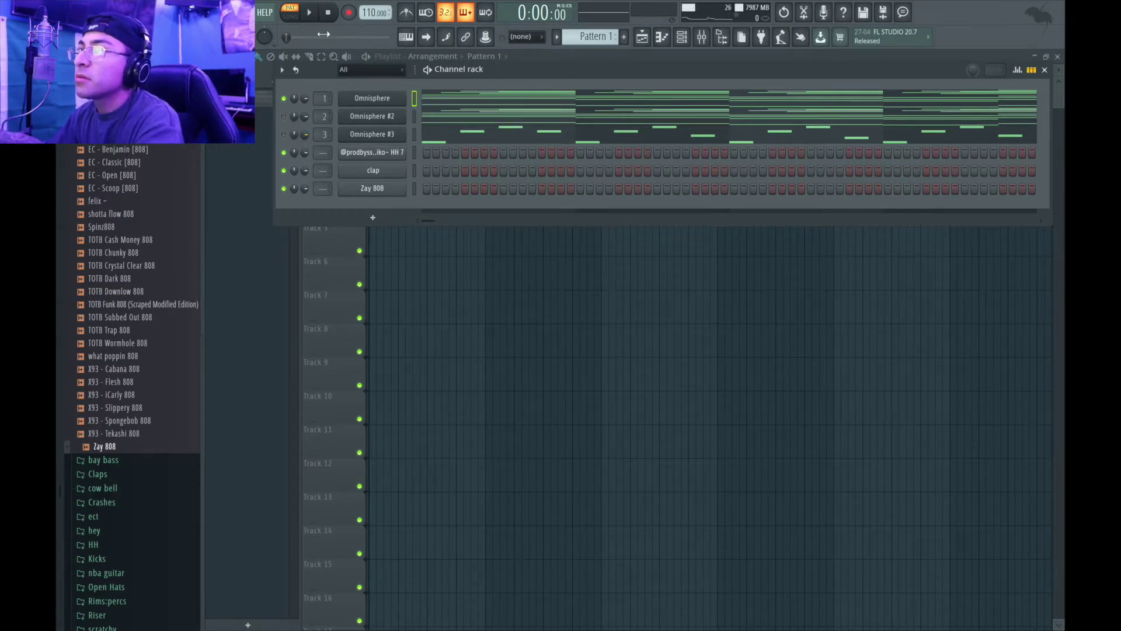
Audition the beat, then delete Auto-Key from Insert 1's effects chain in the Mixer.
key("space")
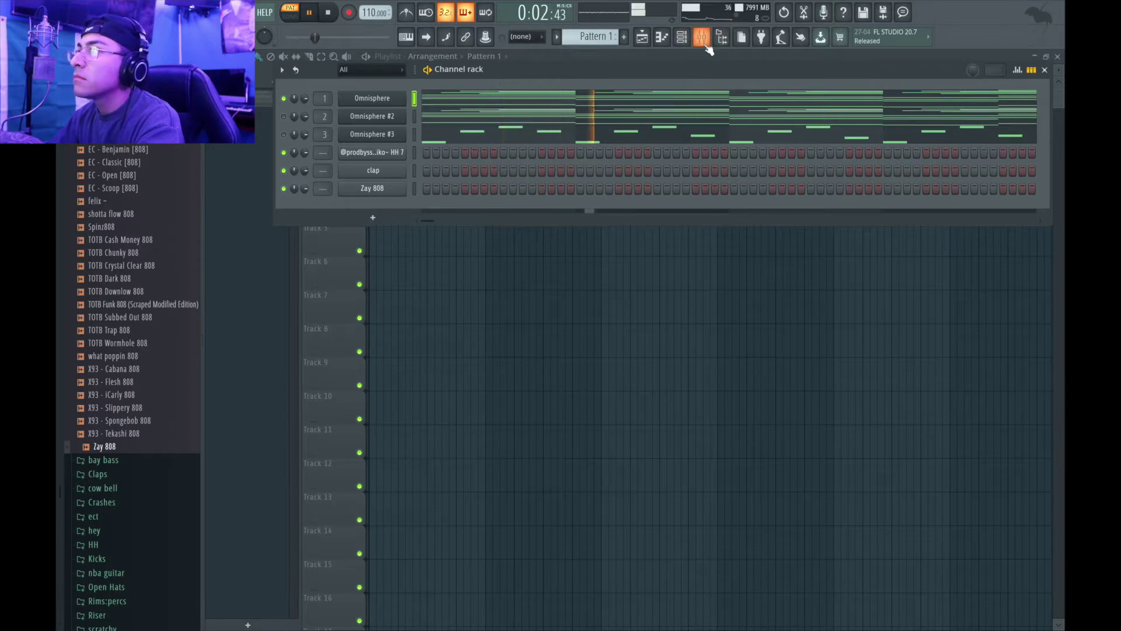
key("space")
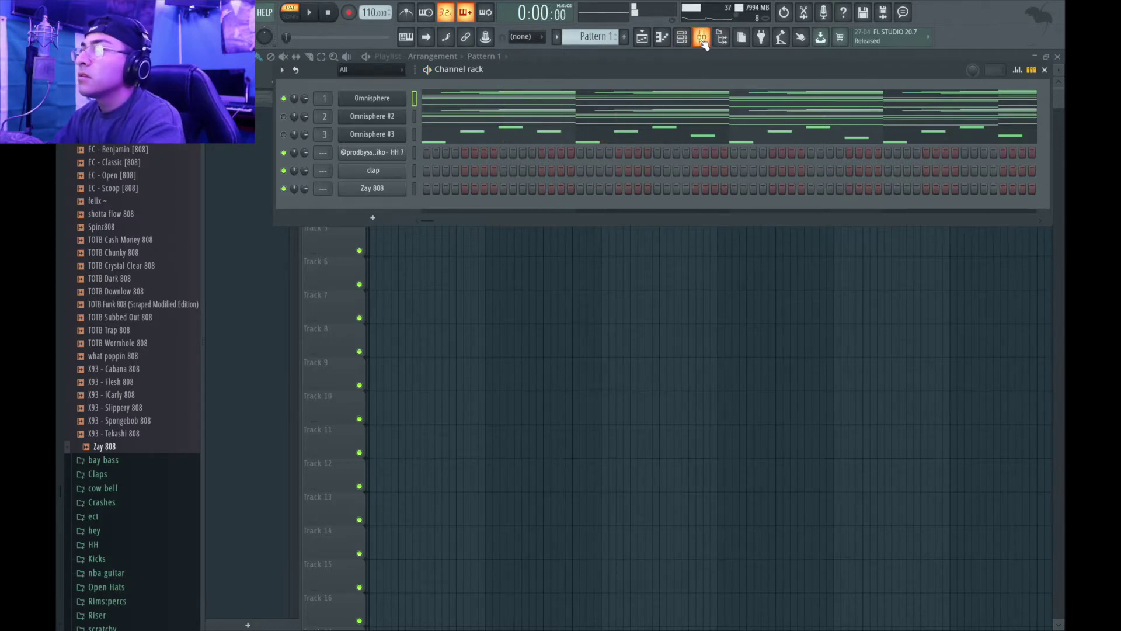
left_click(704, 41)
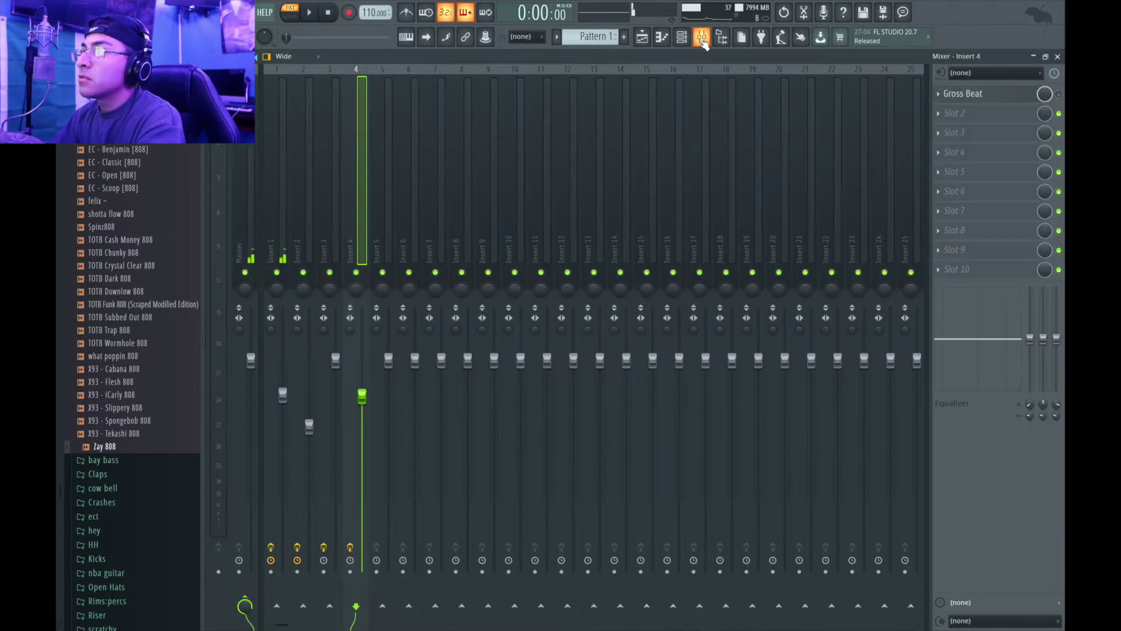
left_click(279, 77)
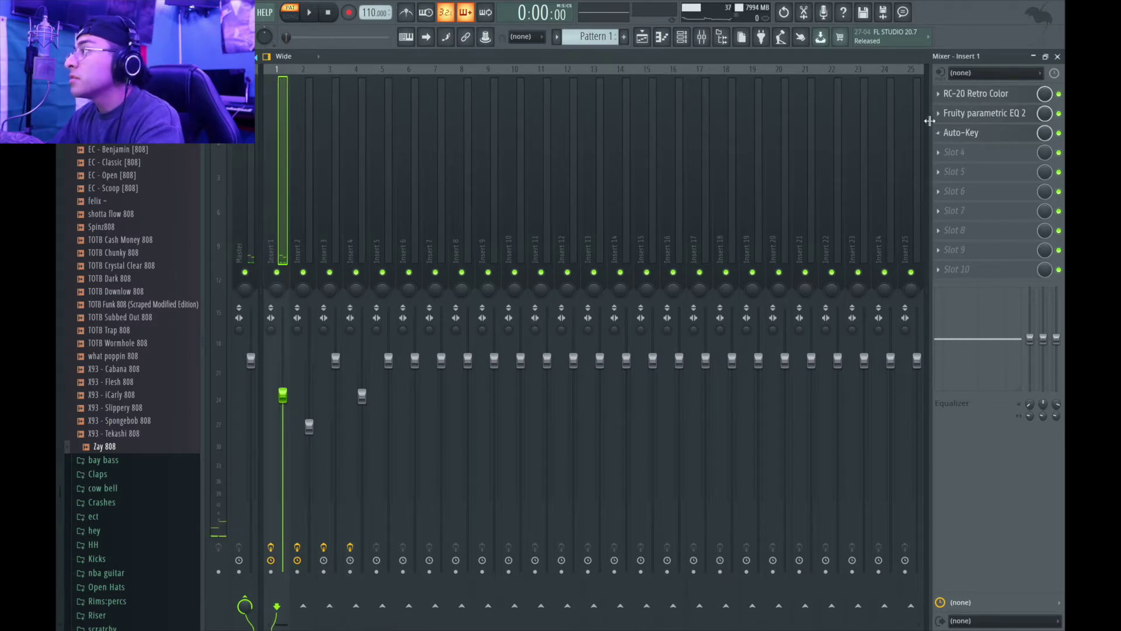
left_click(940, 137)
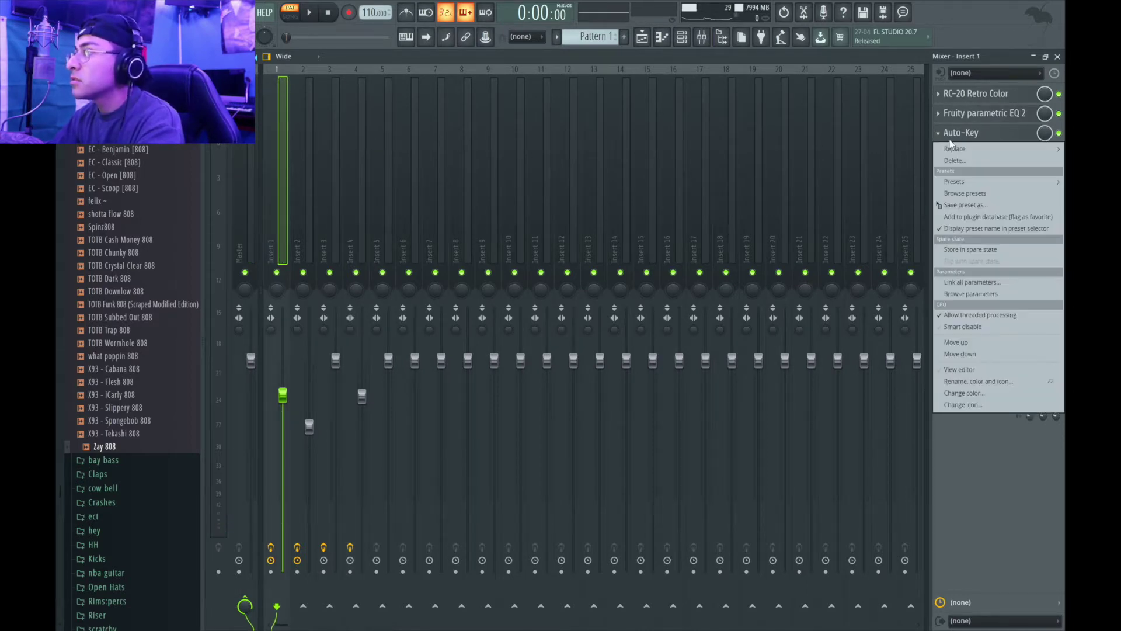
left_click(952, 146)
left_click(614, 361)
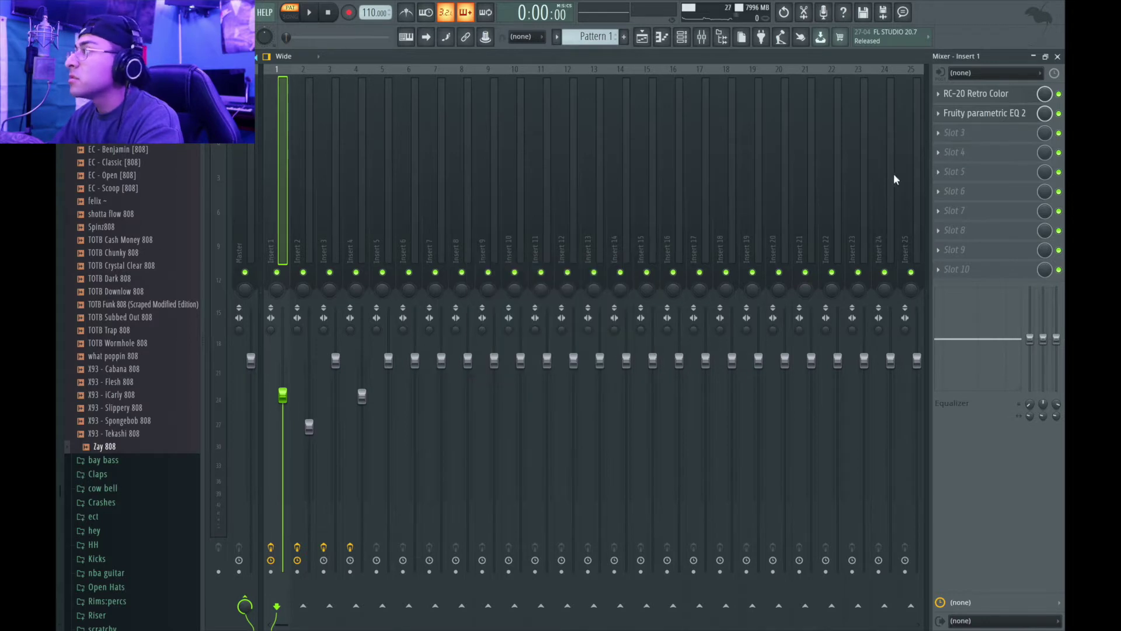
left_click(1057, 56)
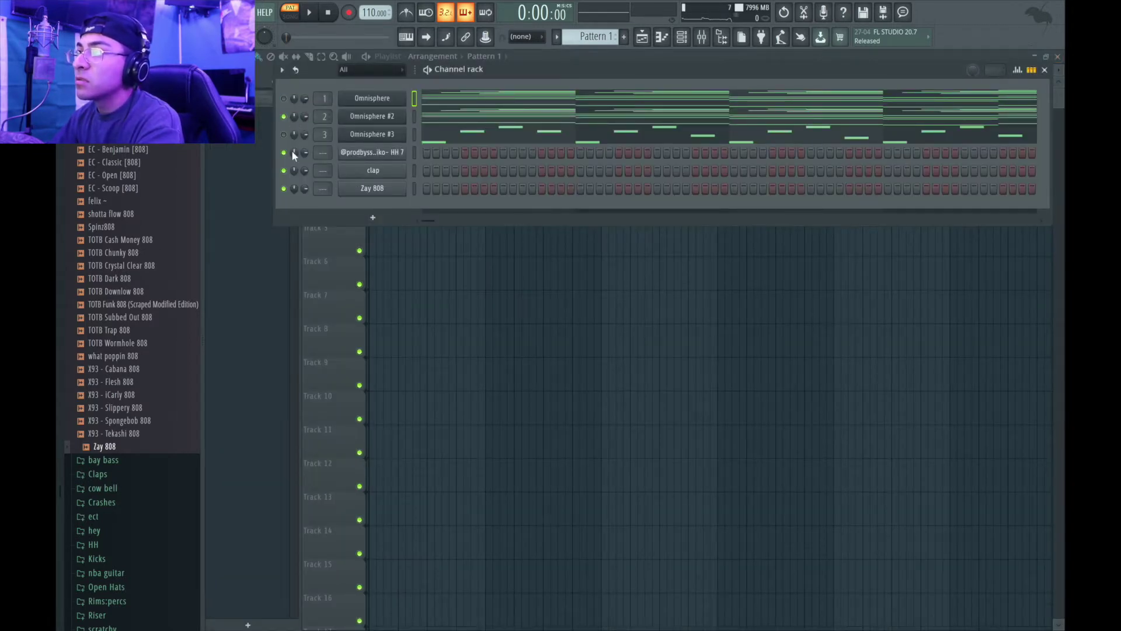
key("space")
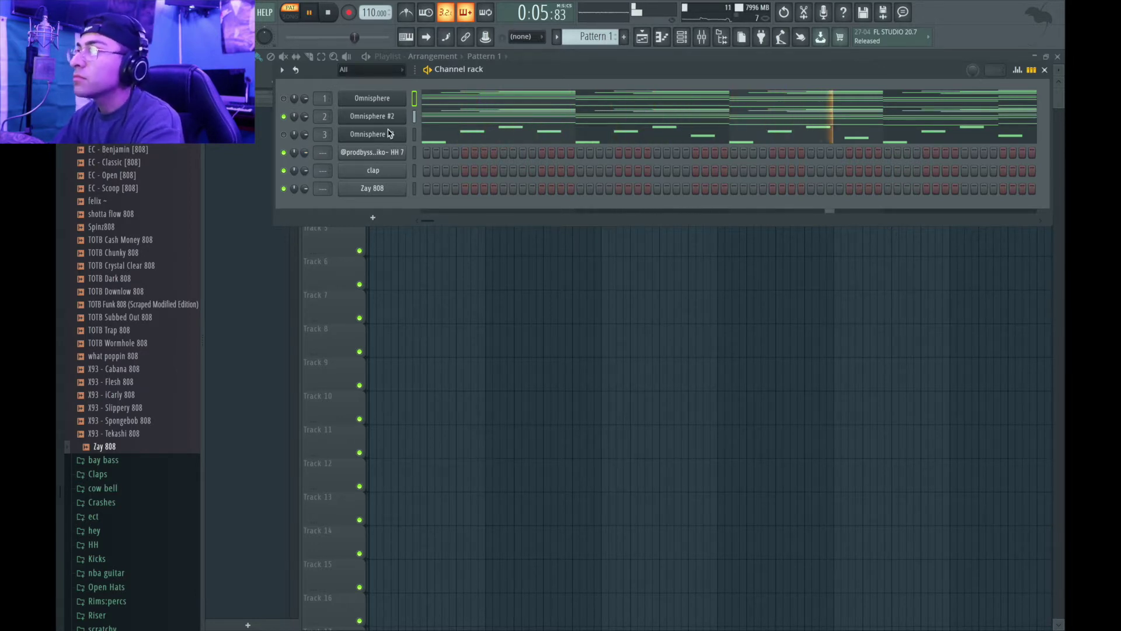
key("space")
left_click(451, 120)
scroll(436, 161, "up", 4)
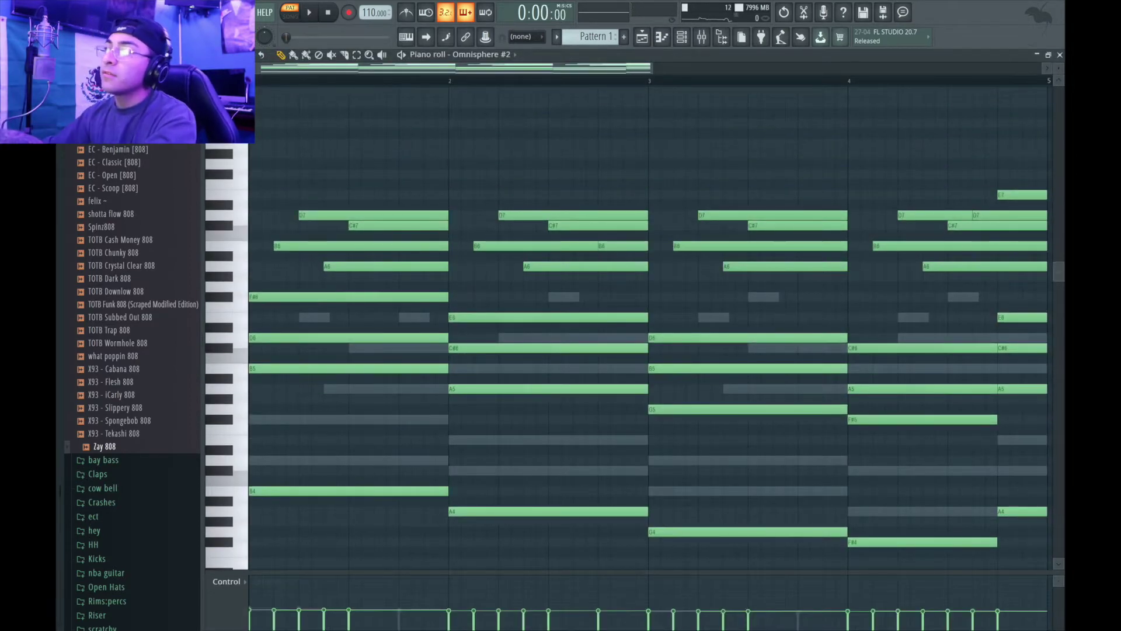
left_click(1060, 54)
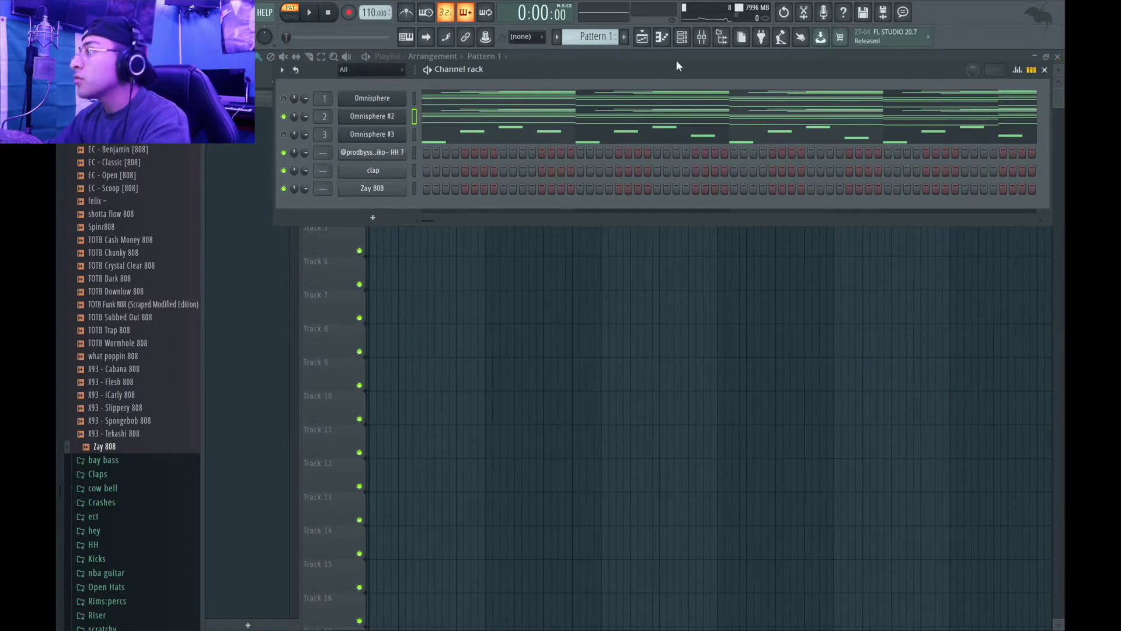
left_click(708, 40)
left_click(303, 78)
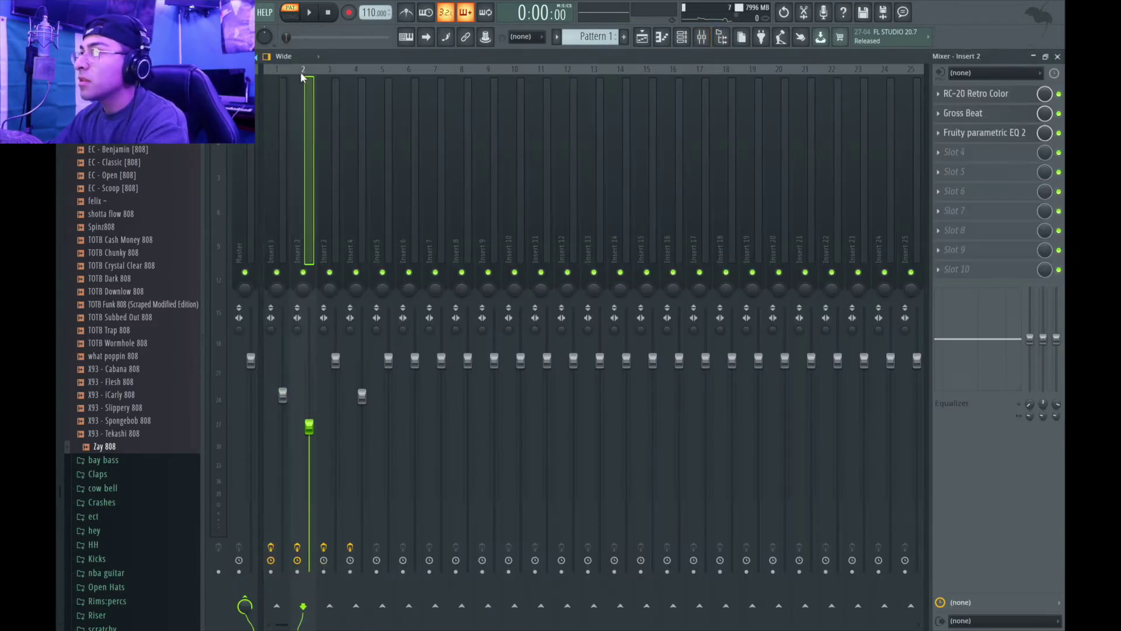
left_click(1058, 56)
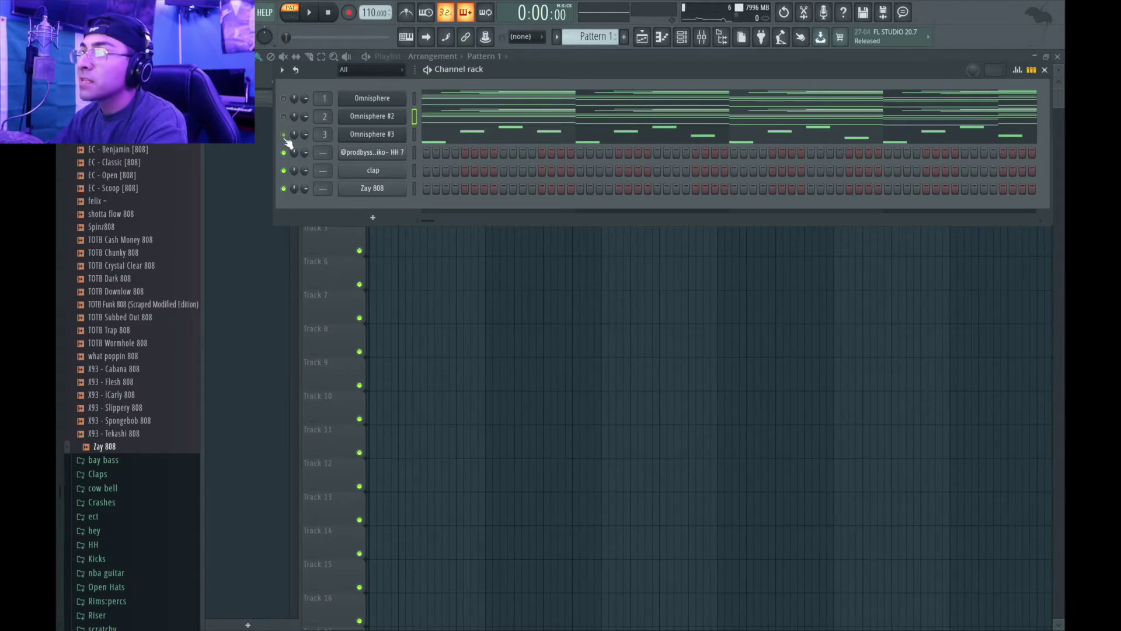
left_click(442, 138)
scroll(441, 150, "down", 2)
key("space")
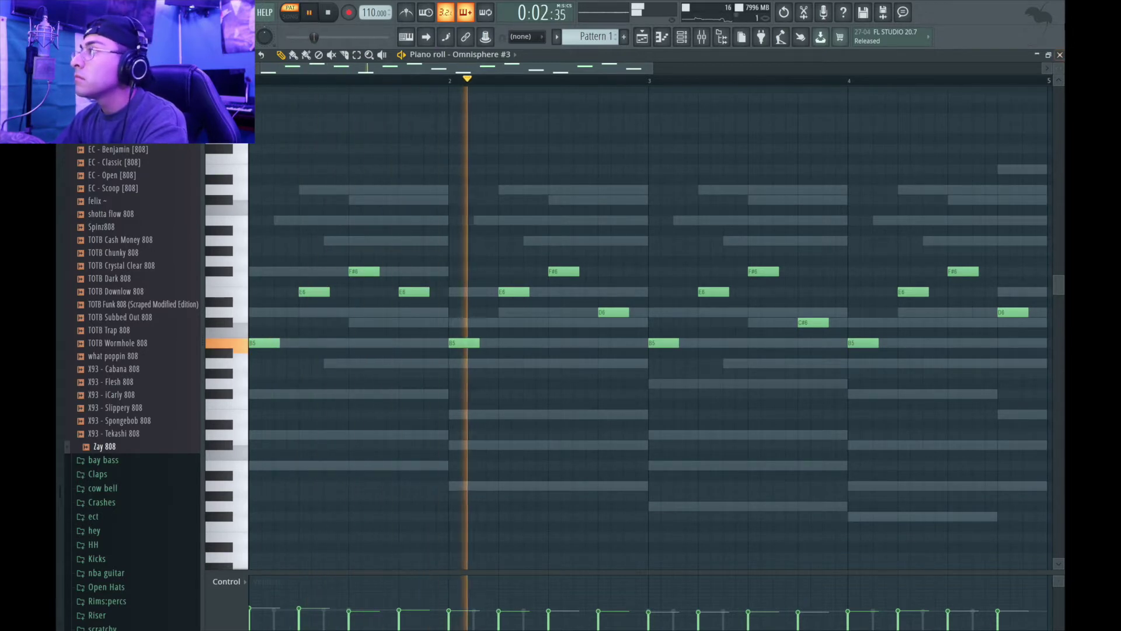
key("space")
left_click(1061, 54)
key("space")
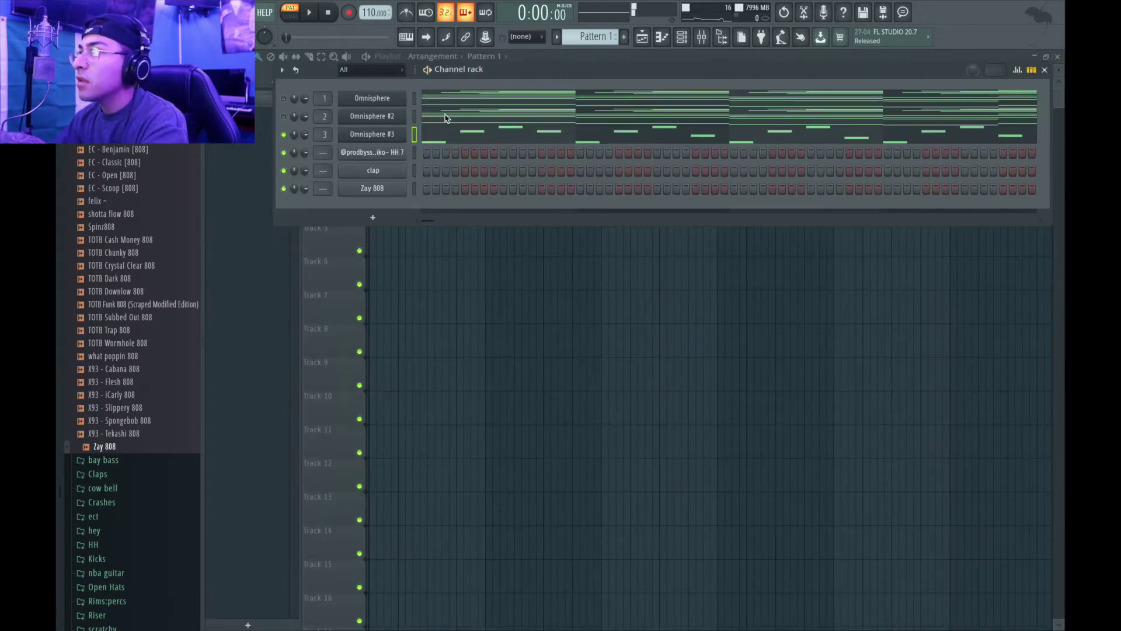
left_click(702, 39)
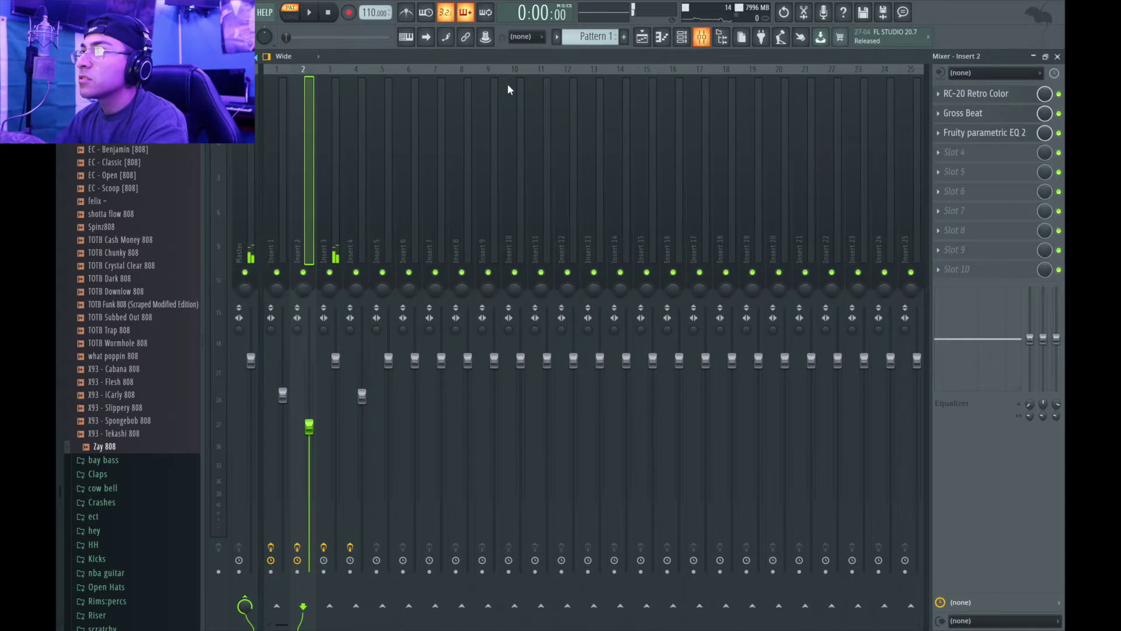
left_click(331, 74)
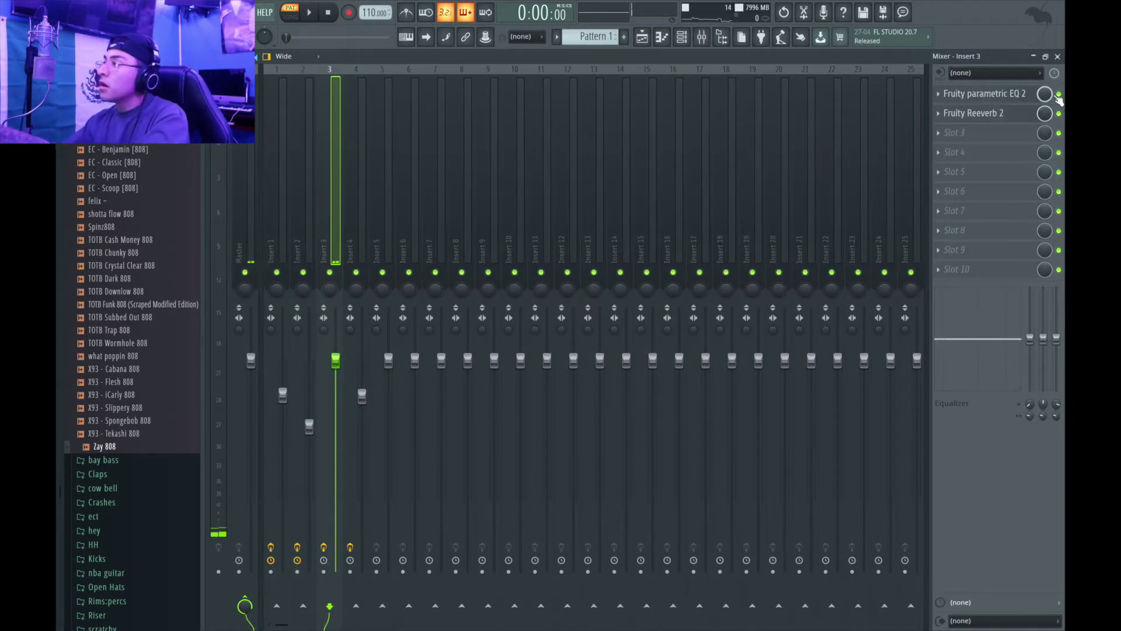
left_click(1059, 57)
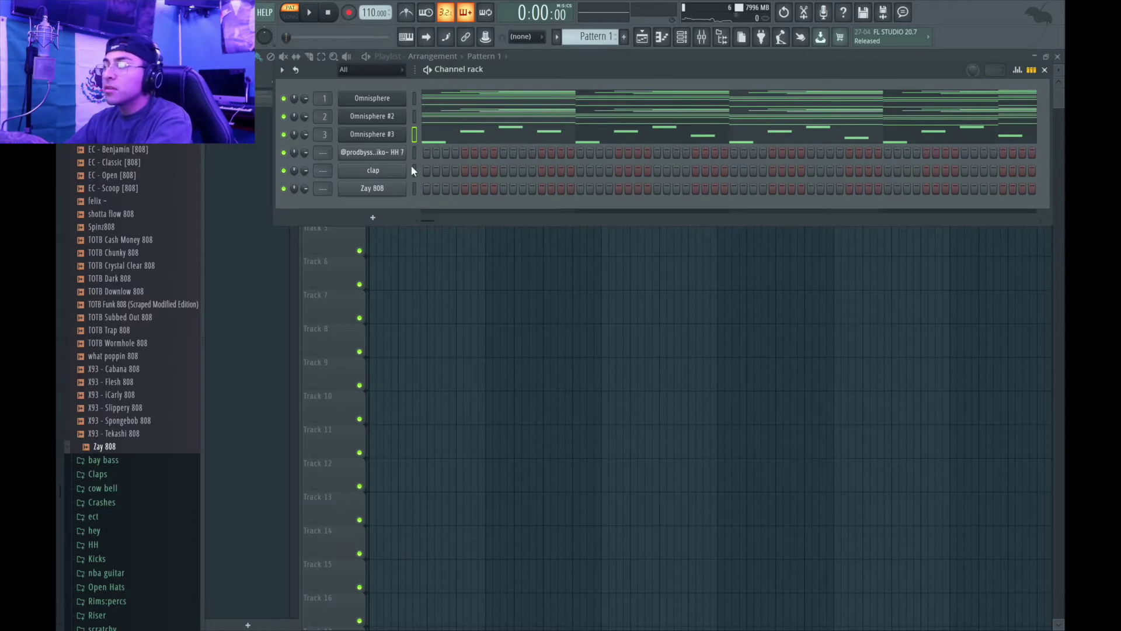
key("space")
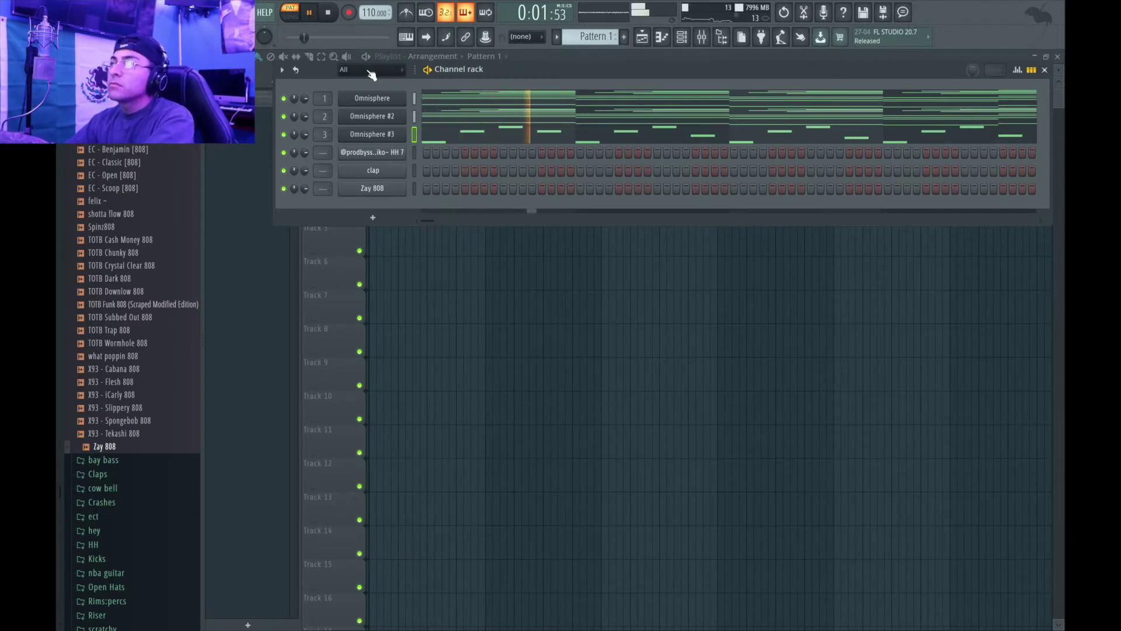
left_click(331, 13)
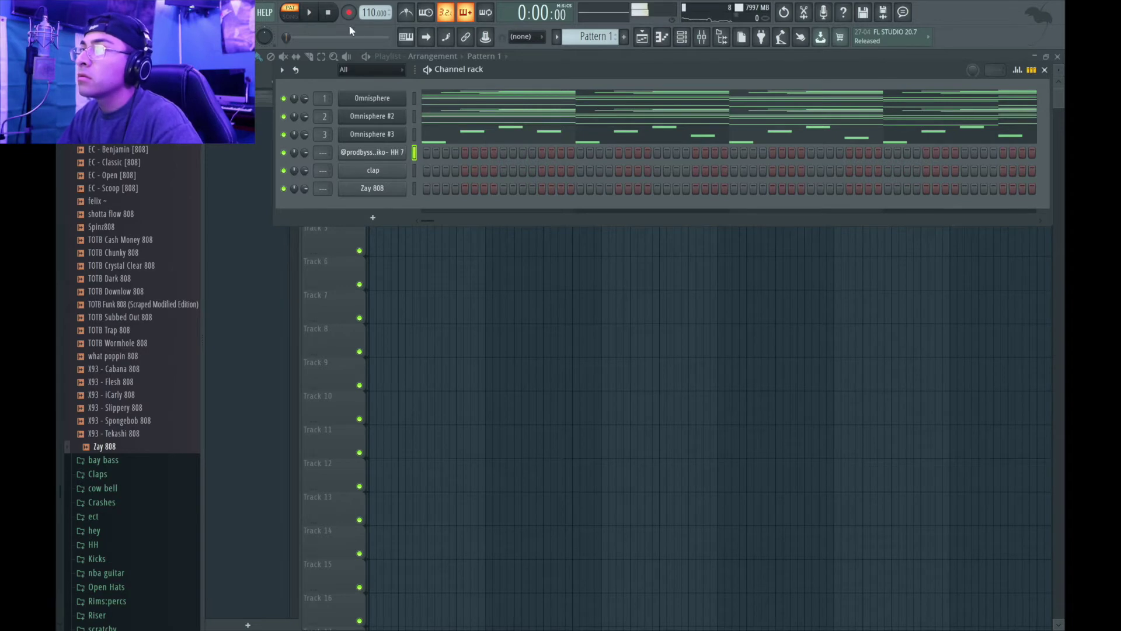
Shift the loop-start HH 7 hit to its neighbouring step and add a hit in the first beat.
left_click(455, 153)
left_click(446, 153)
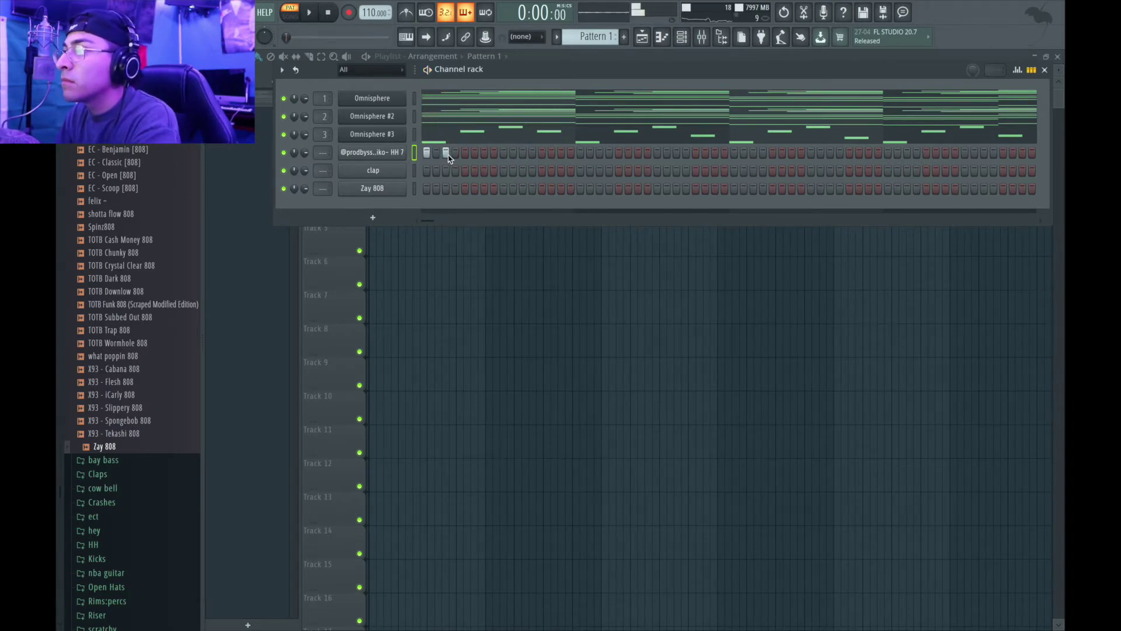
key("space")
key("space")
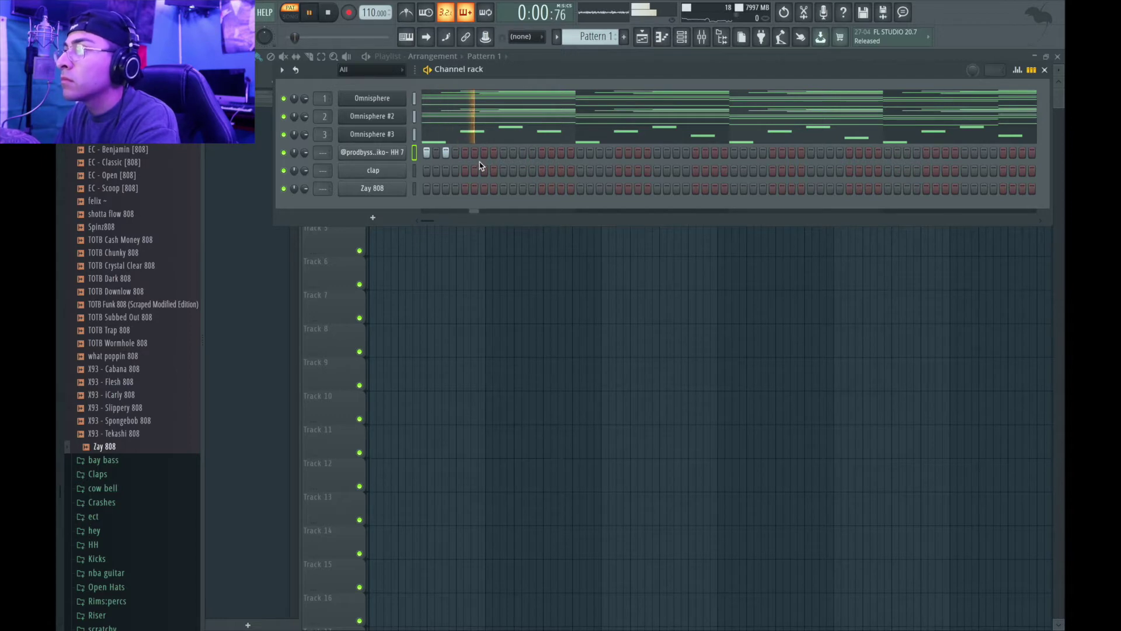
left_click(484, 153)
key("space")
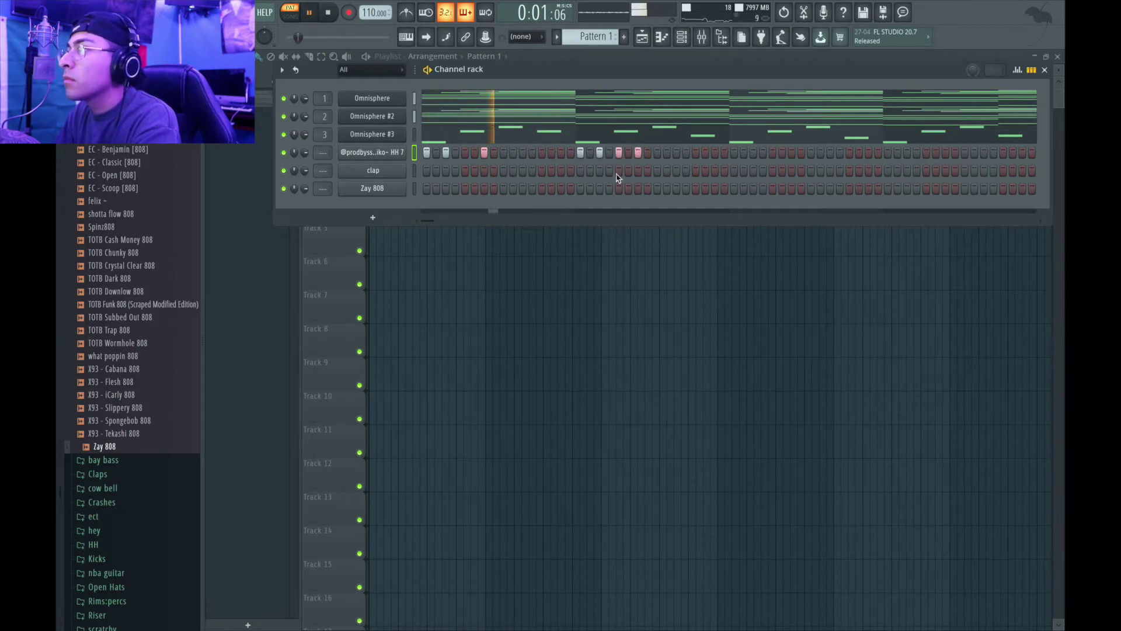
key("space")
Edit the second bar's HH 7 steps: remove one hit and add two new ones.
left_click(608, 154)
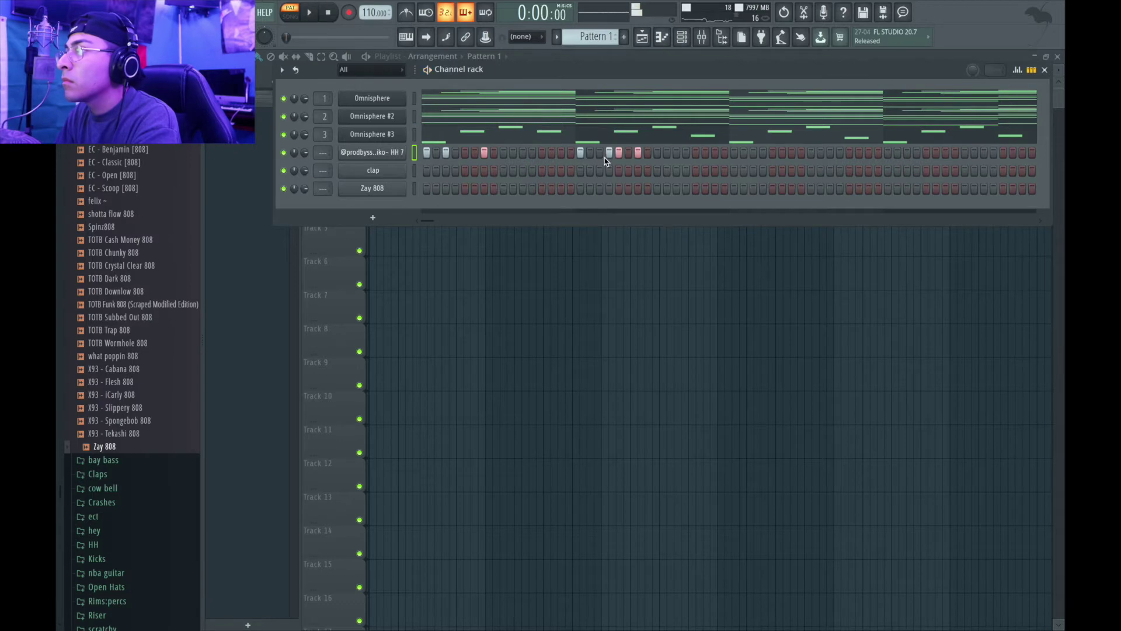
left_click(609, 156)
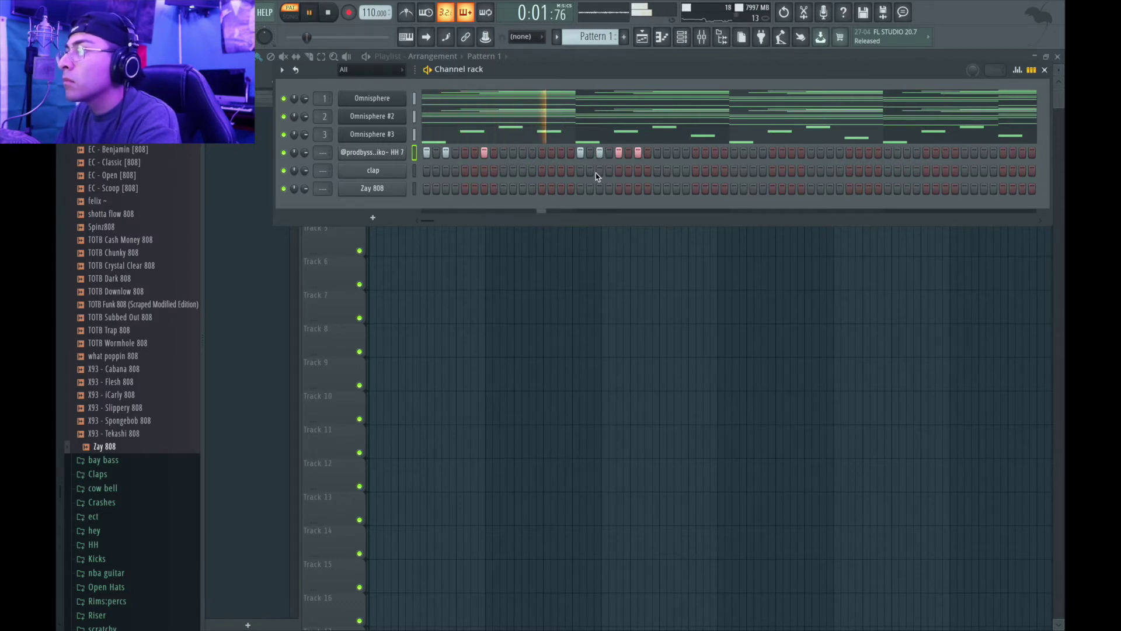
key("space")
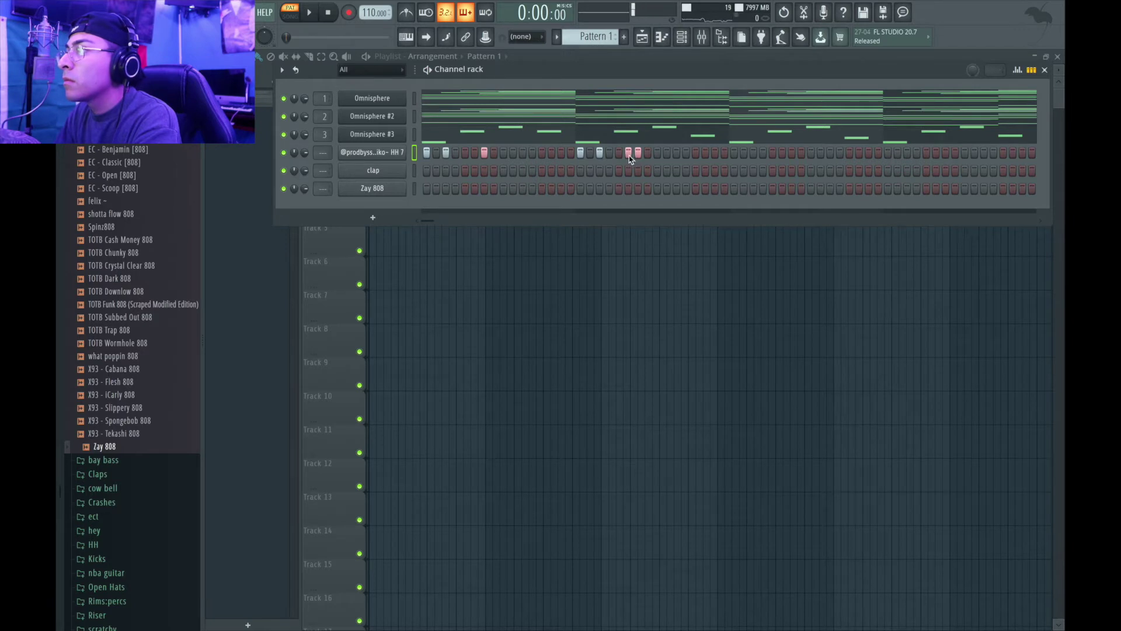
key("space")
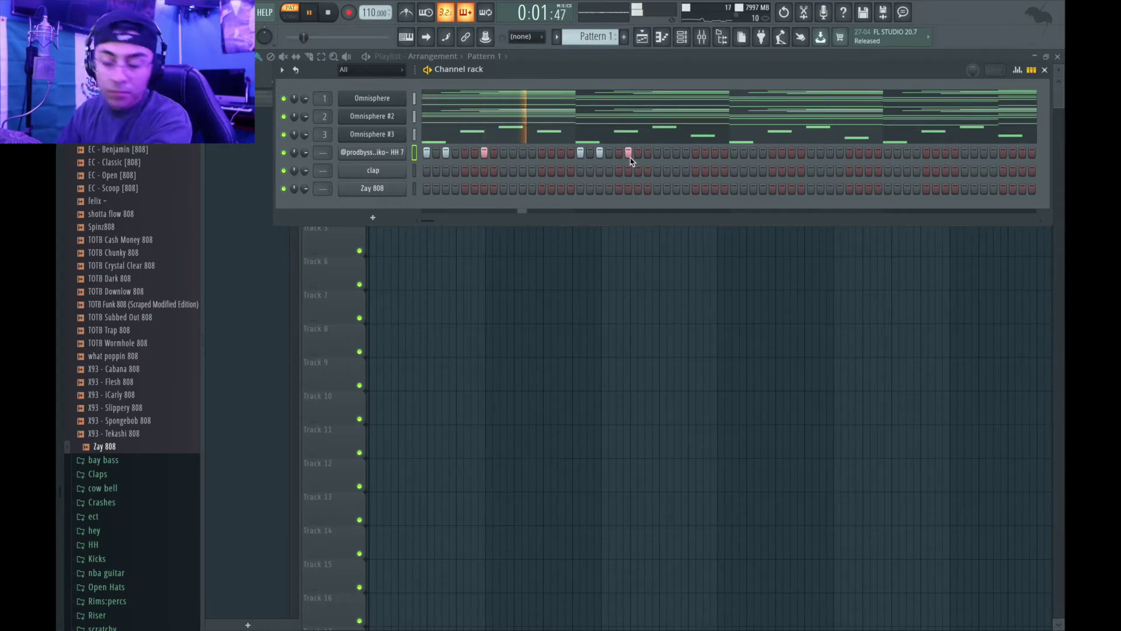
left_click(626, 154)
key("space")
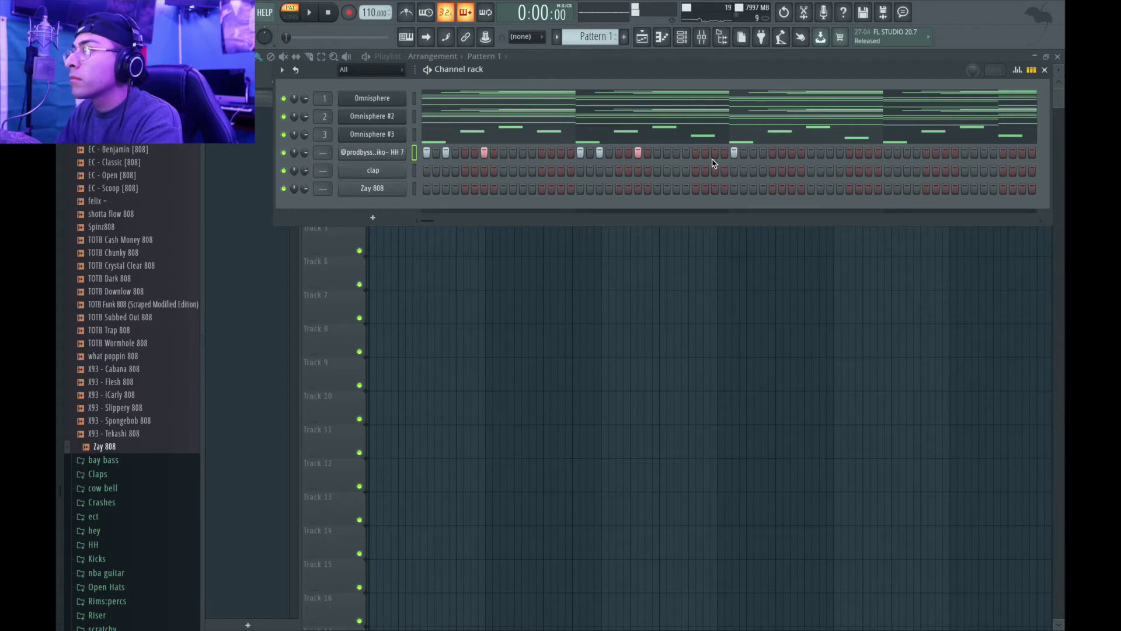
key("space")
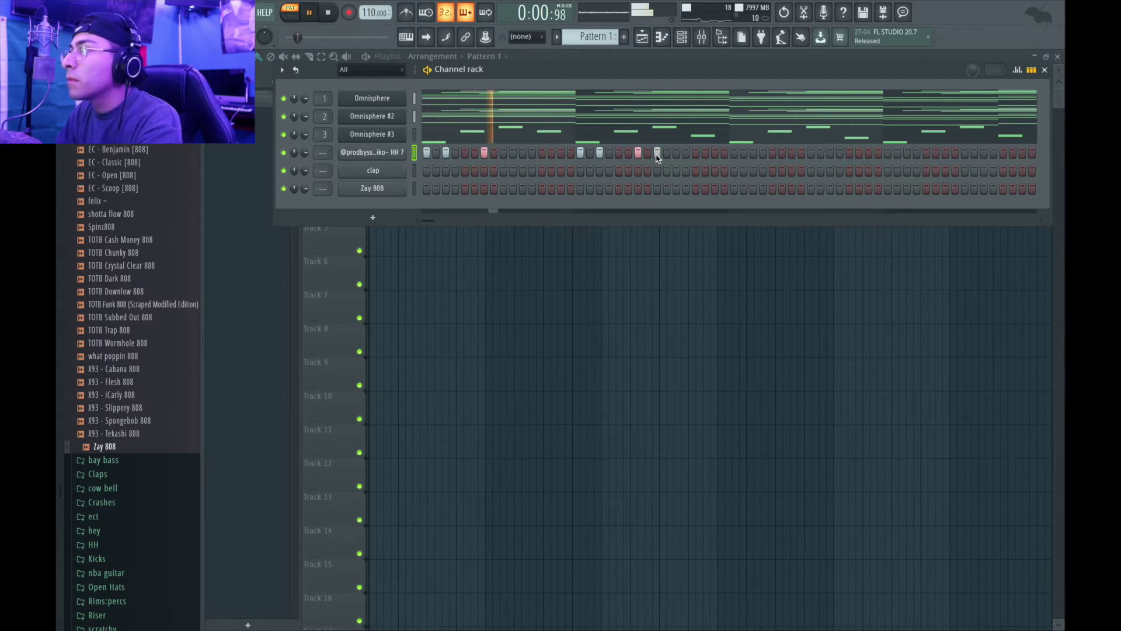
left_click(657, 153)
left_click(677, 152)
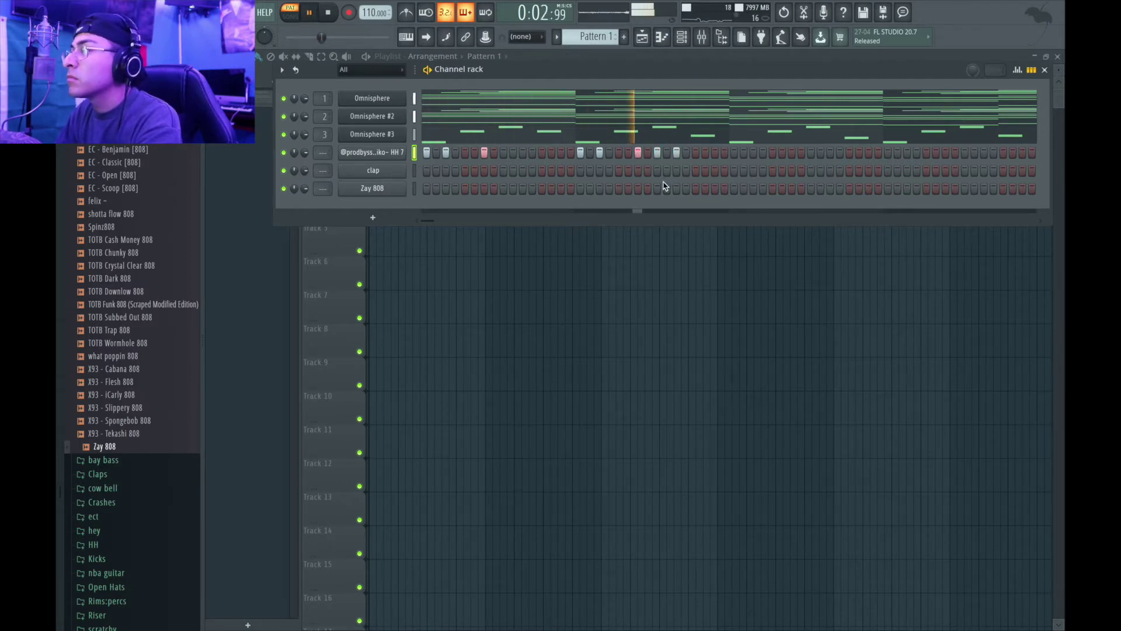
key("space")
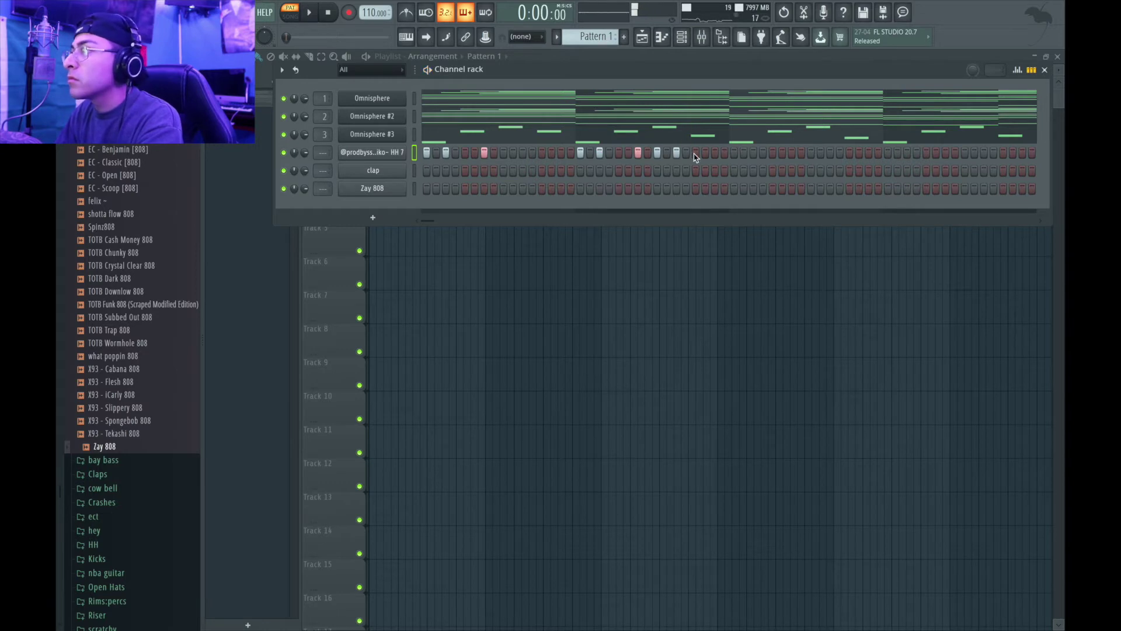
Duplicate all hi-hat notes in the piano roll into bars 3–4 with Ctrl+B.
key("space")
right_click(402, 153)
left_click(438, 155)
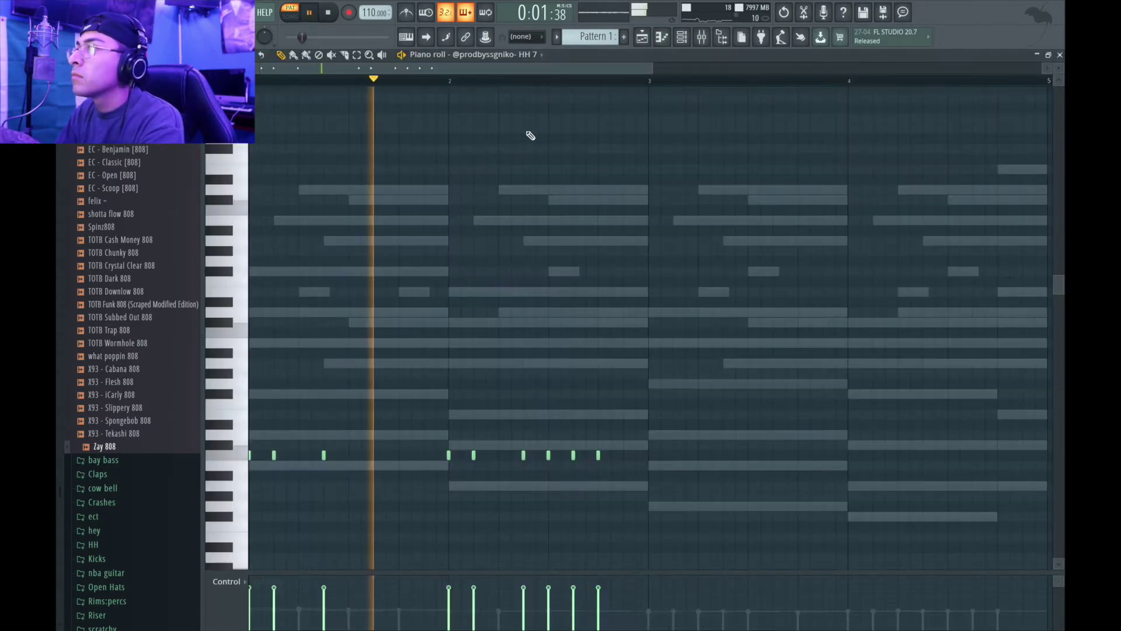
key("ctrl+a")
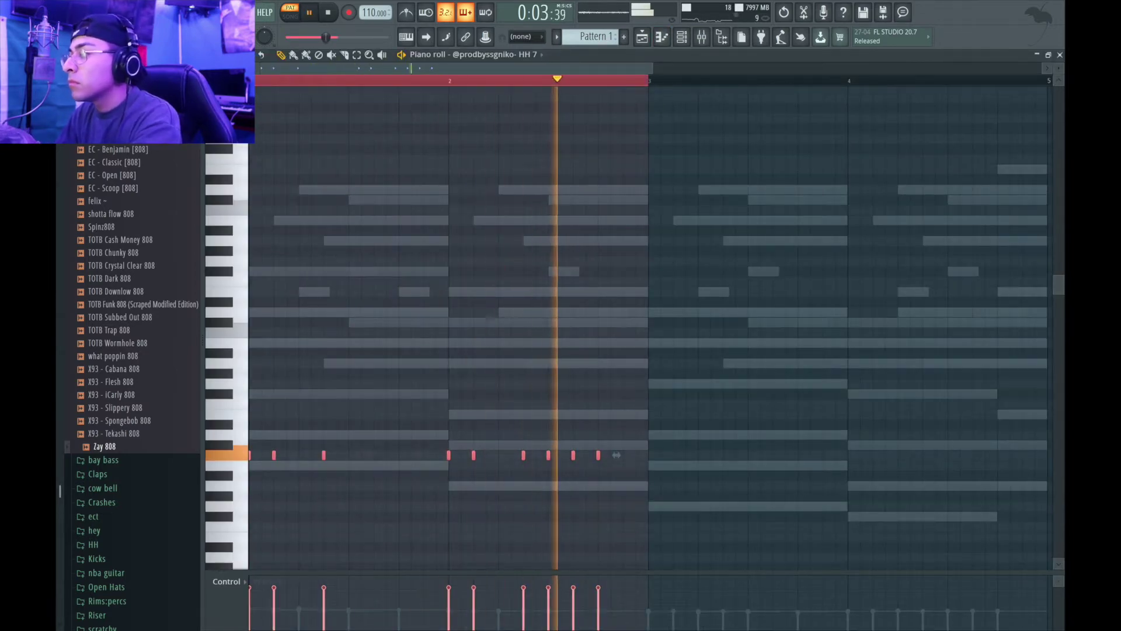
key("ctrl+b")
key("space")
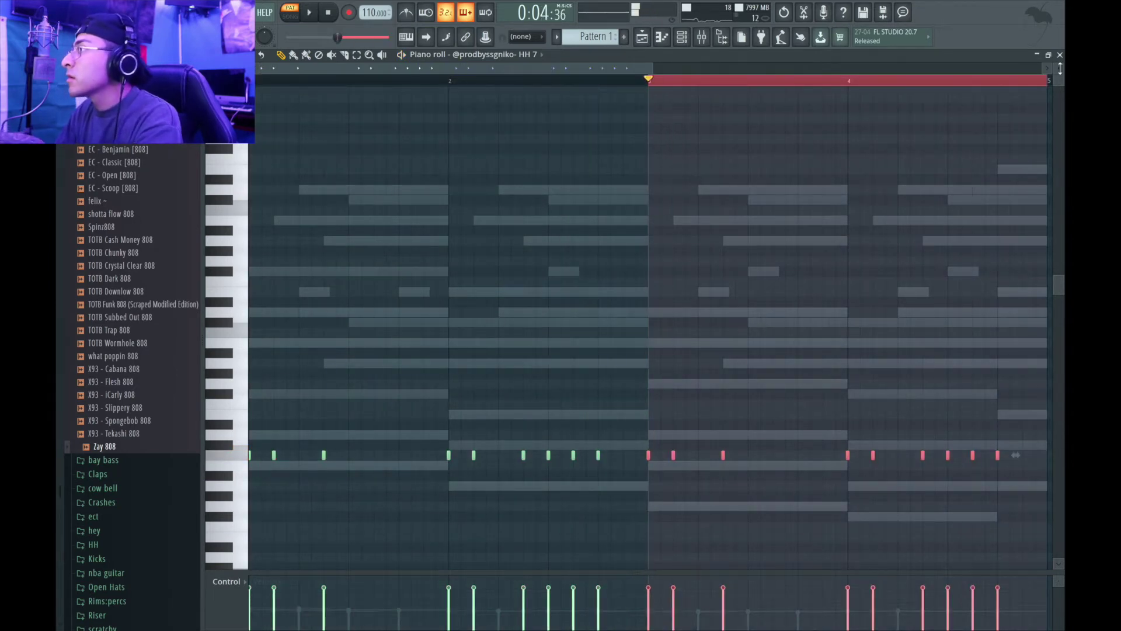
left_click(1060, 54)
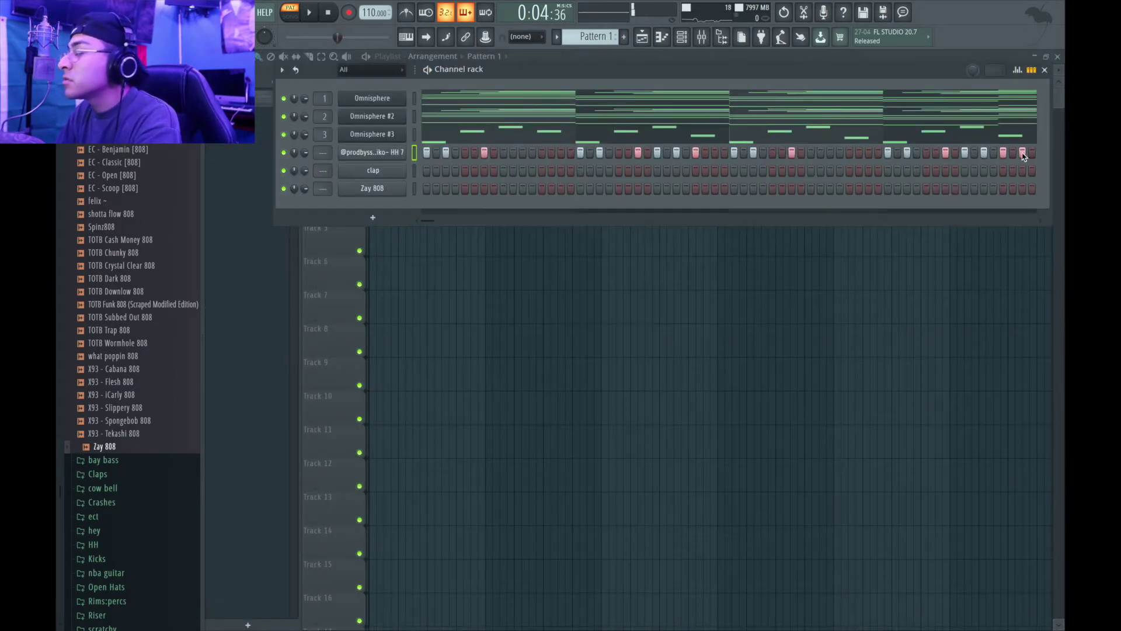
Repeat the clap's bar 1 hit into bars 2, 3 and 4.
right_click(400, 171)
left_click(470, 170)
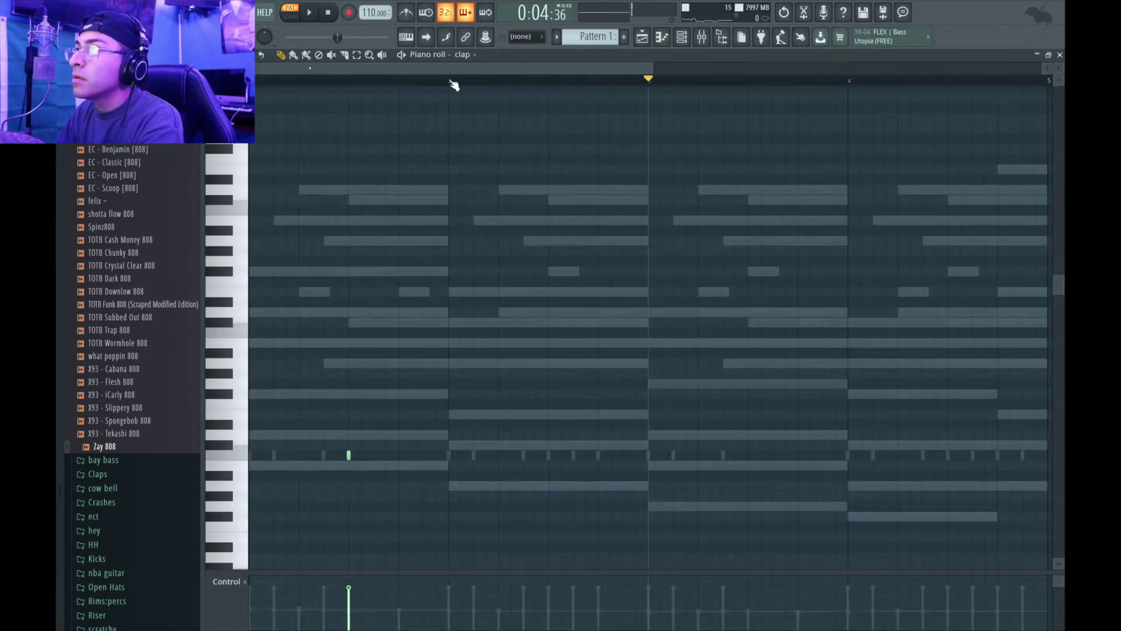
left_click_drag(454, 86, 253, 82)
key("ctrl+b")
key("ctrl+b")
key("ctrl+b")
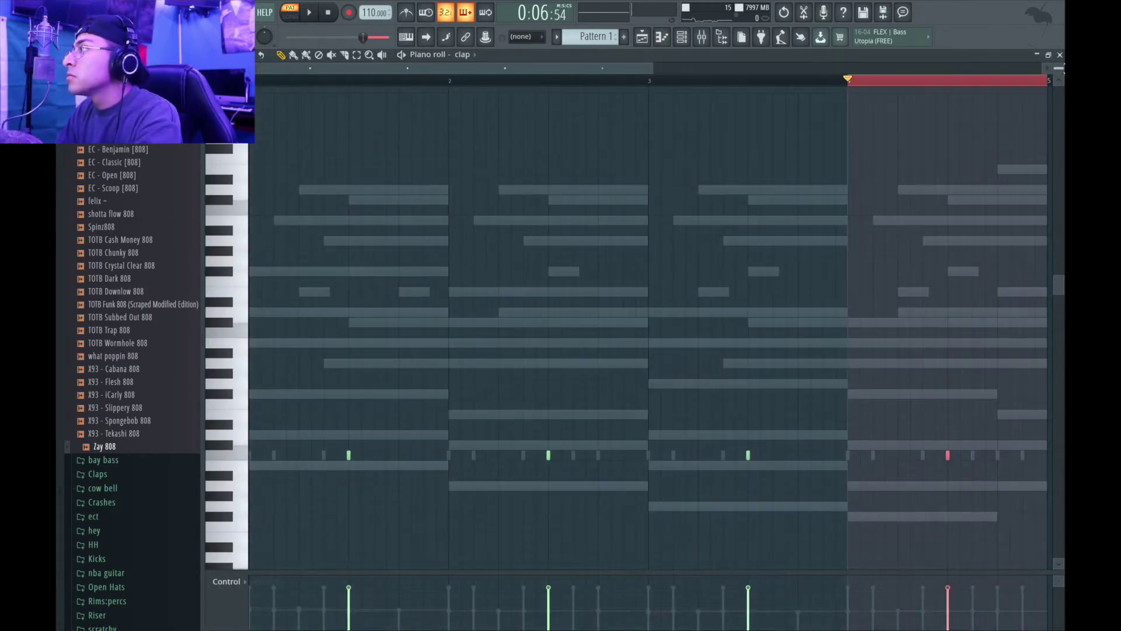
left_click(1060, 54)
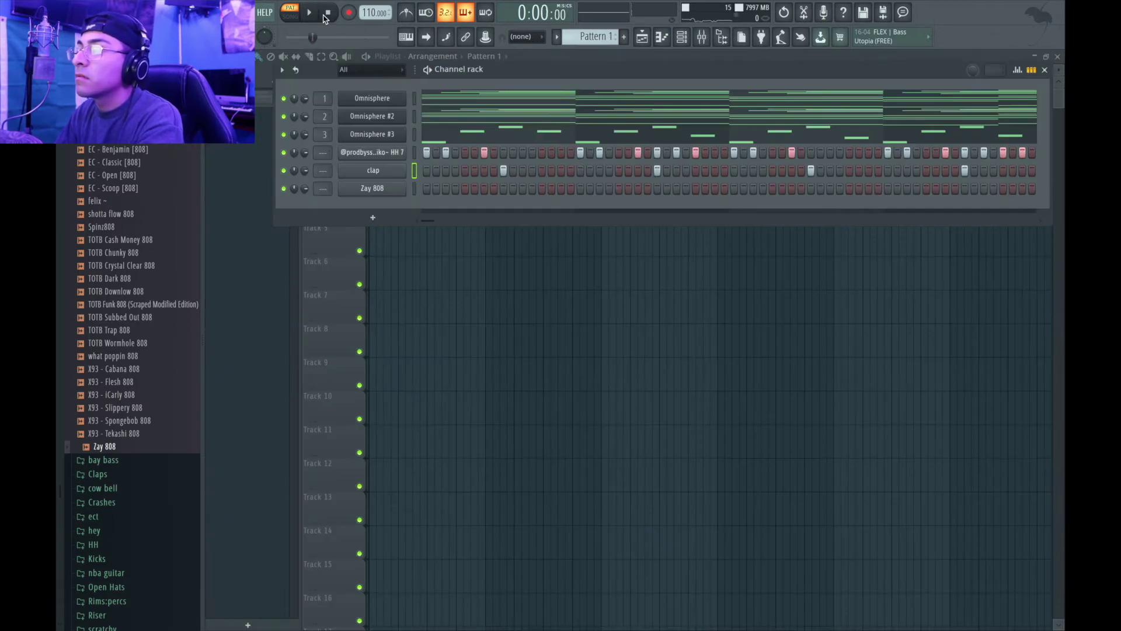
Turn on one more HH 7 step in the Channel rack and listen to the beat.
key("space")
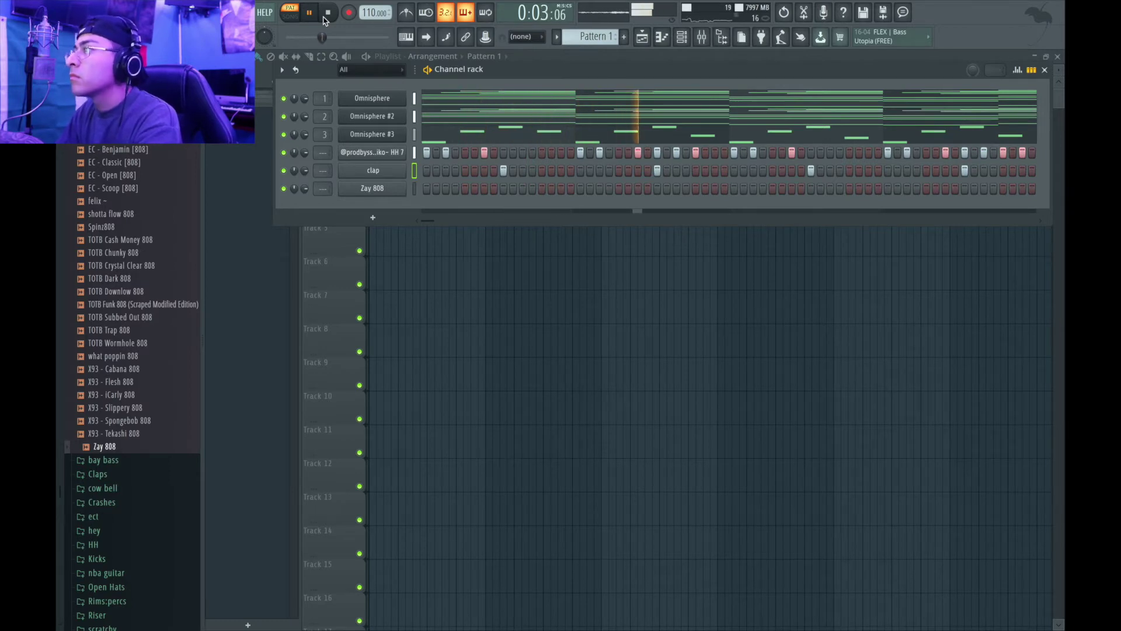
left_click(326, 15)
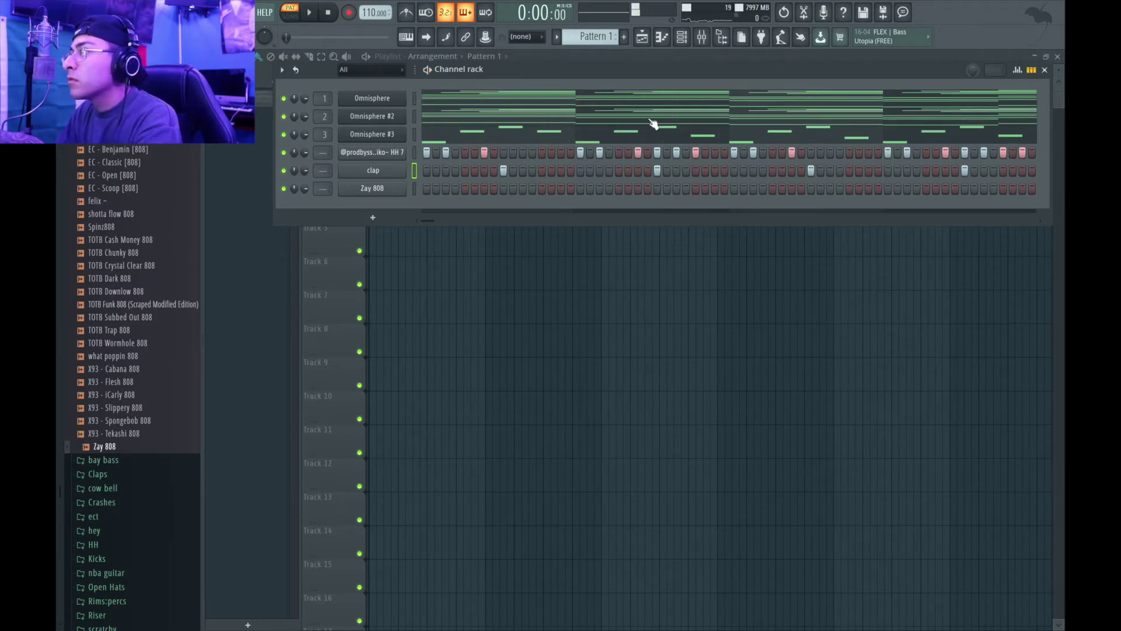
left_click(715, 152)
key("space")
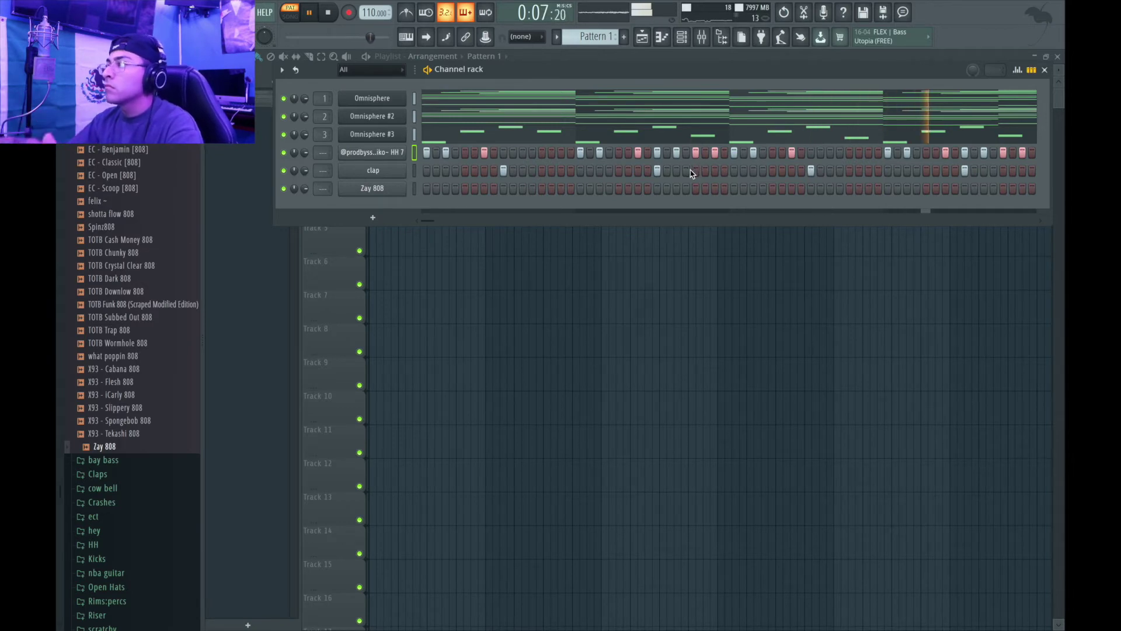
key("space")
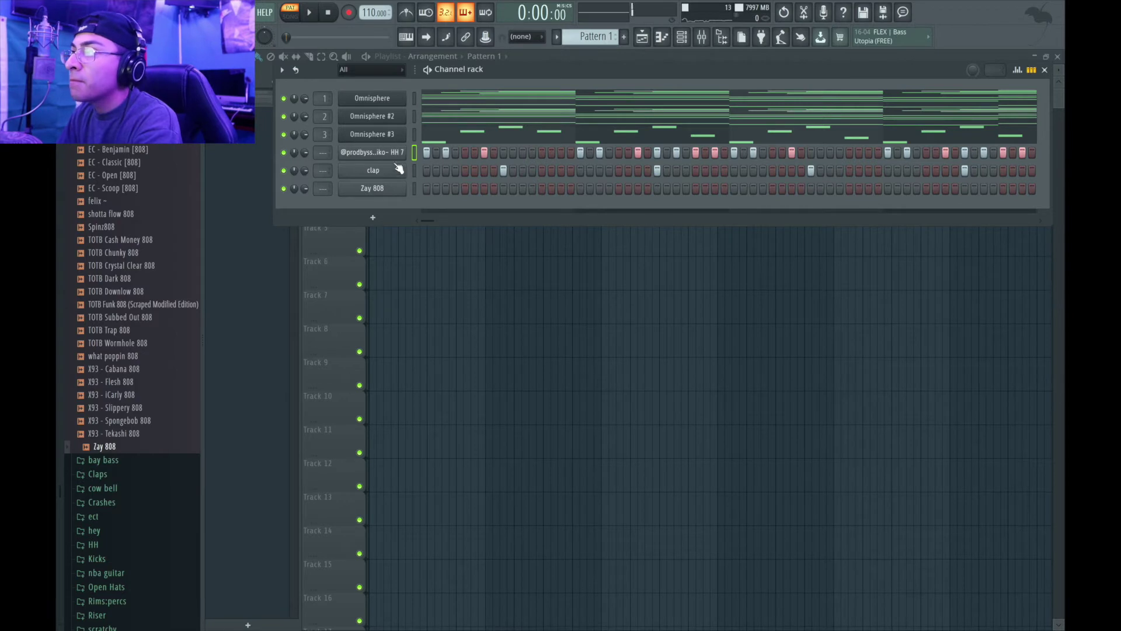
right_click(403, 149)
Clone HH 7 as HH 7 #2 and fill it with a hit every 2 steps.
left_click(442, 272)
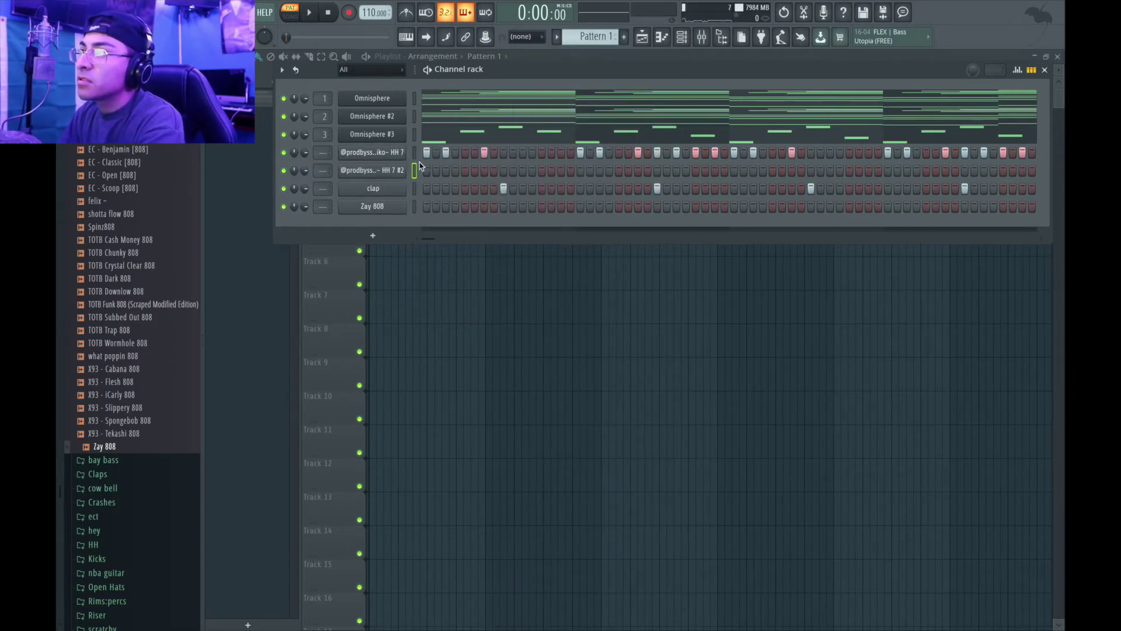
right_click(401, 173)
left_click(549, 221)
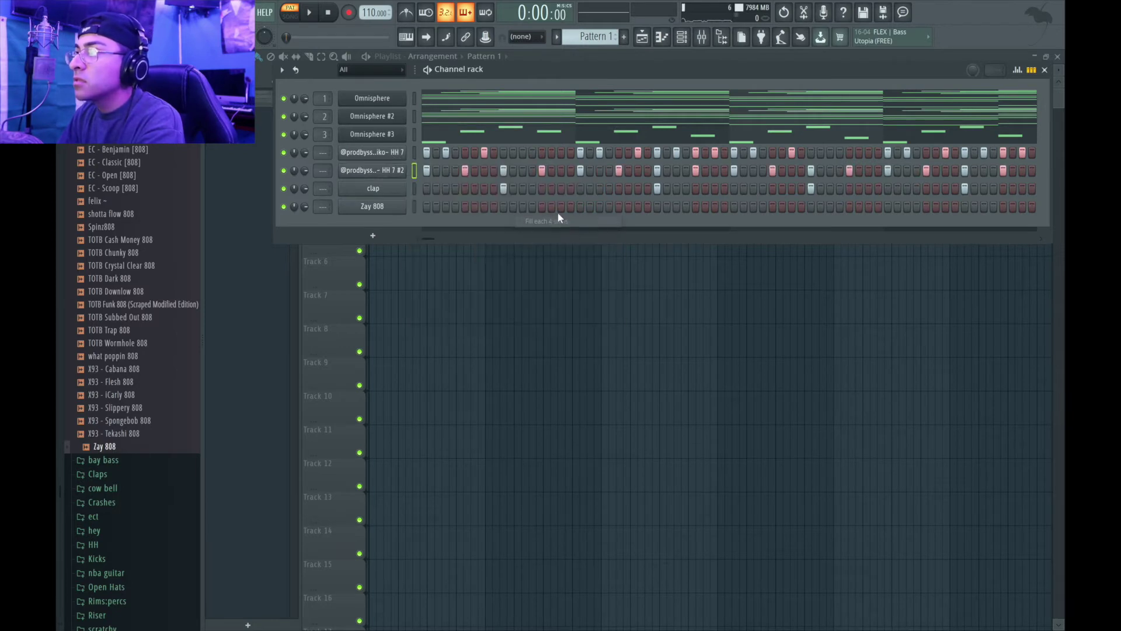
right_click(404, 170)
left_click(546, 209)
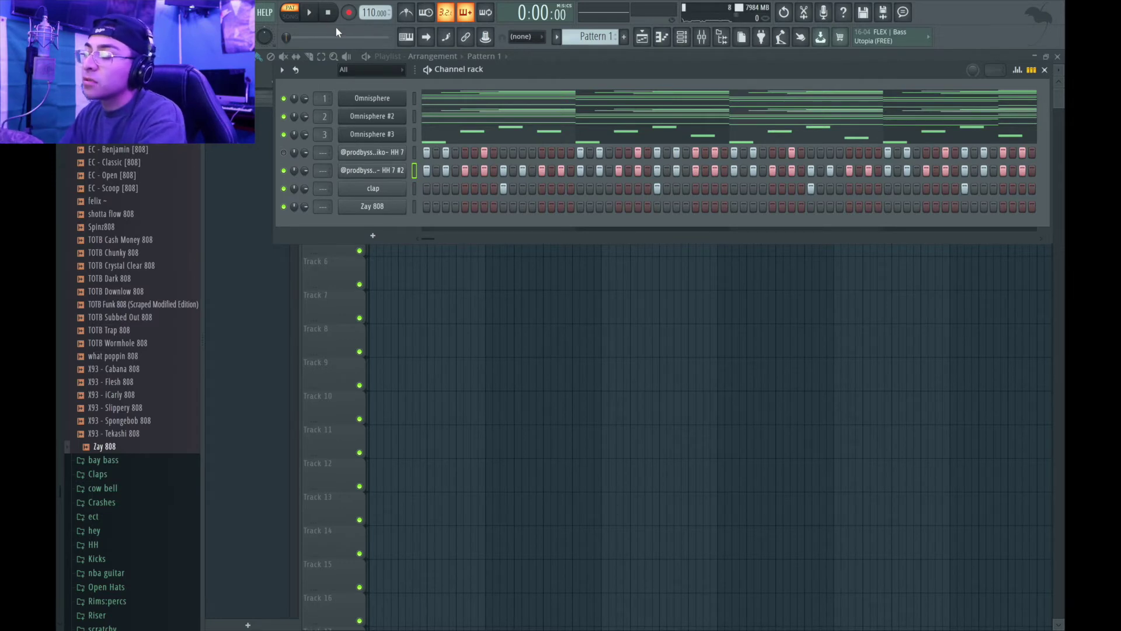
key("space")
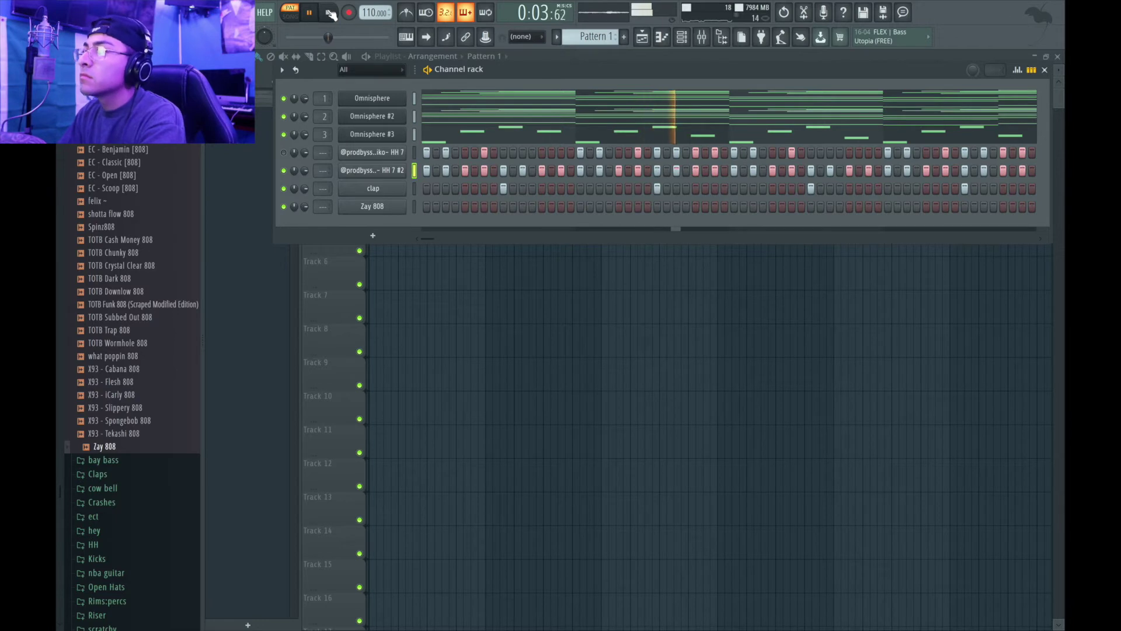
left_click(331, 14)
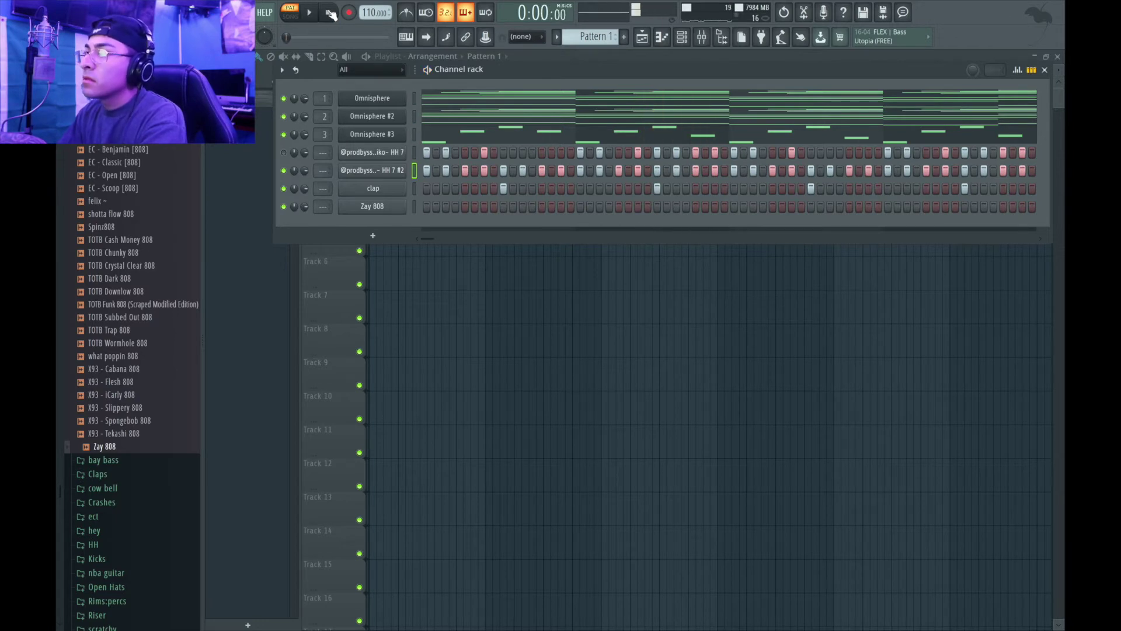
In Zay 808's piano roll, place B4, A4, G4 and F#4 notes at bars 1–4.
right_click(402, 208)
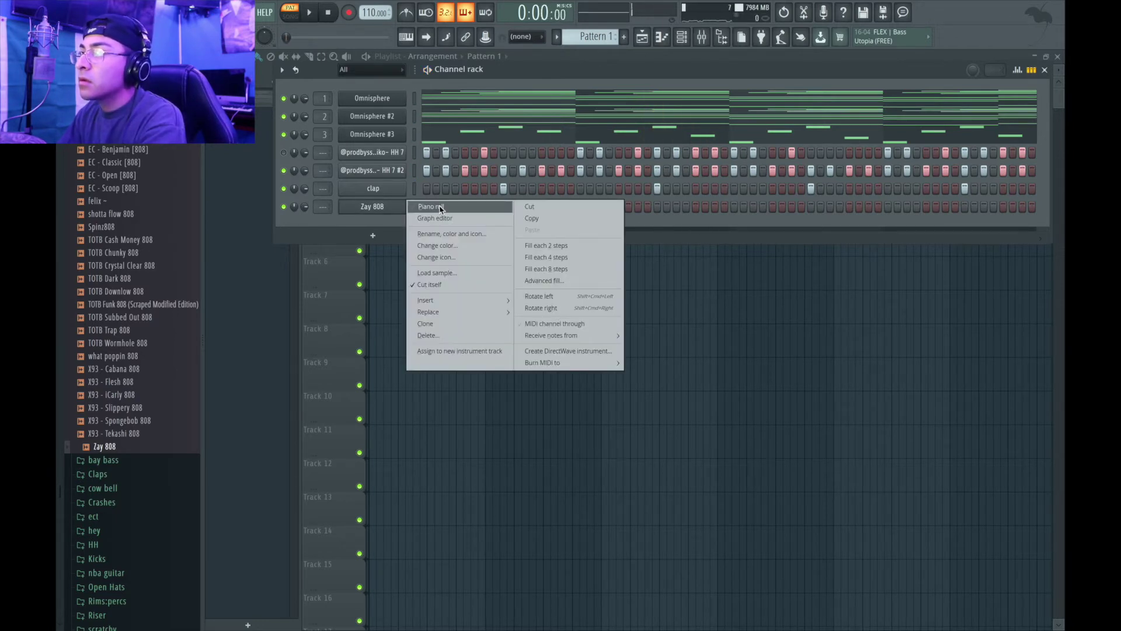
left_click(440, 207)
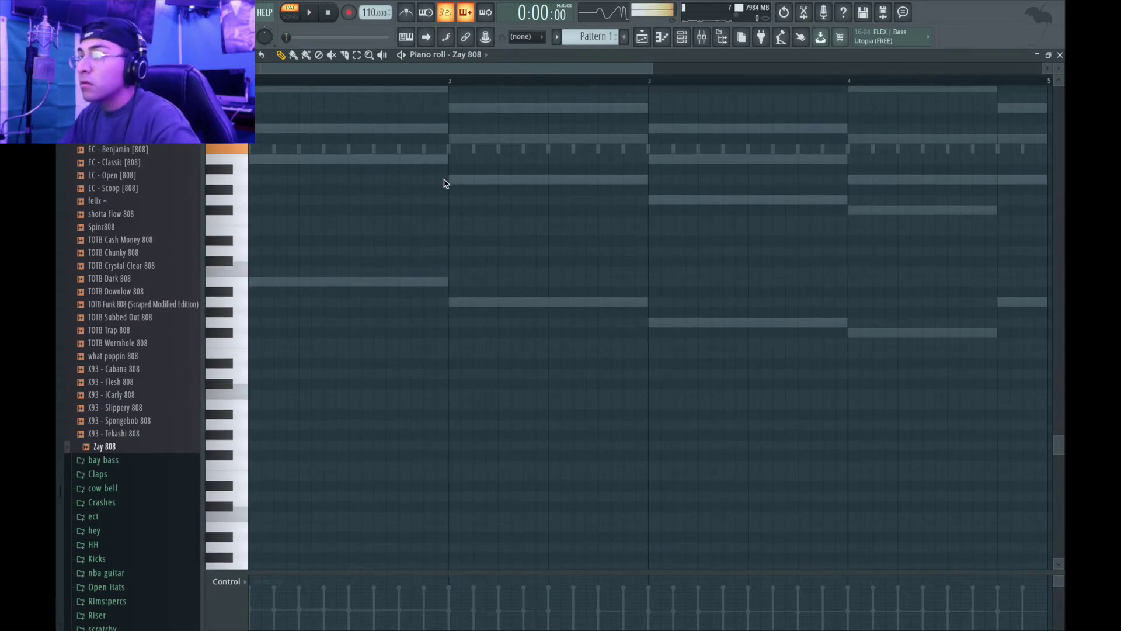
left_click(294, 160)
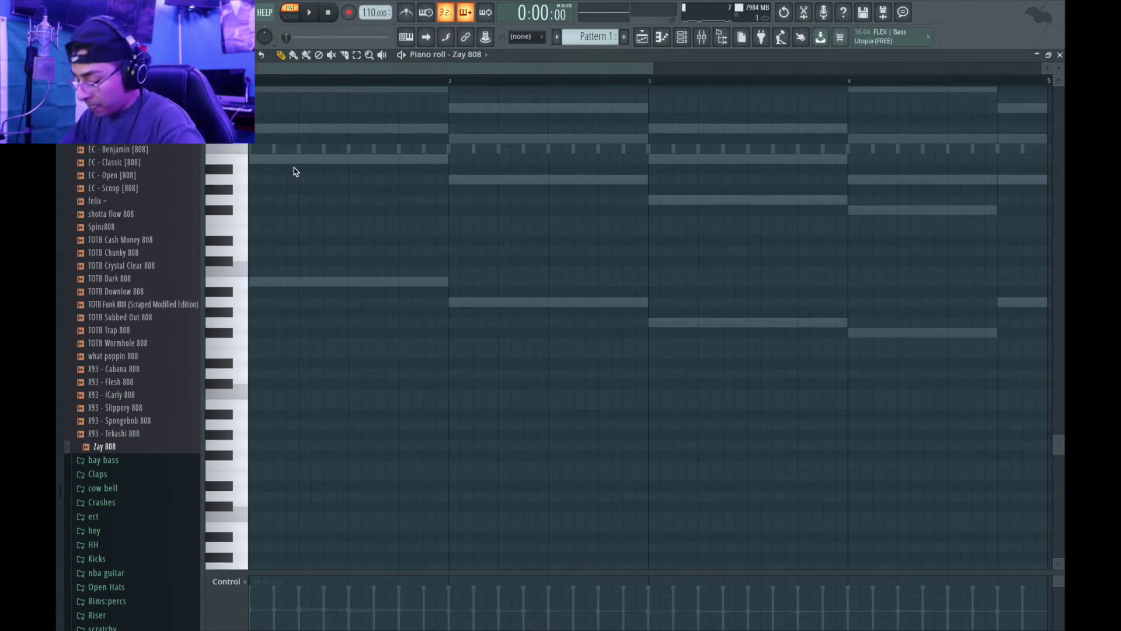
left_click(464, 180)
left_click(655, 200)
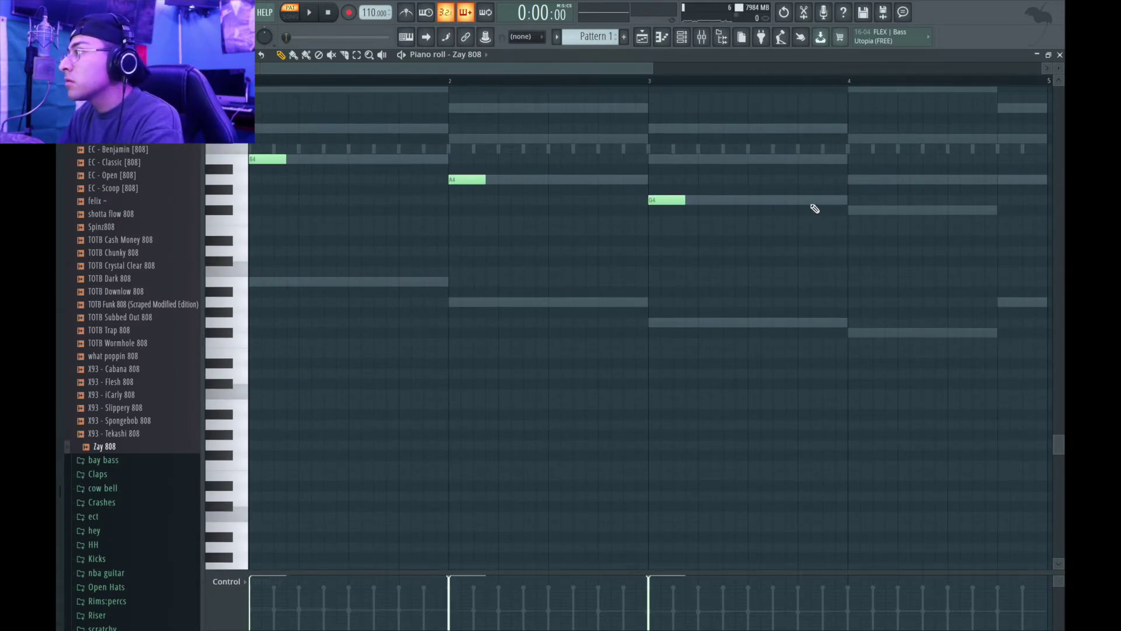
left_click(849, 211)
scroll(846, 212, "right", 3)
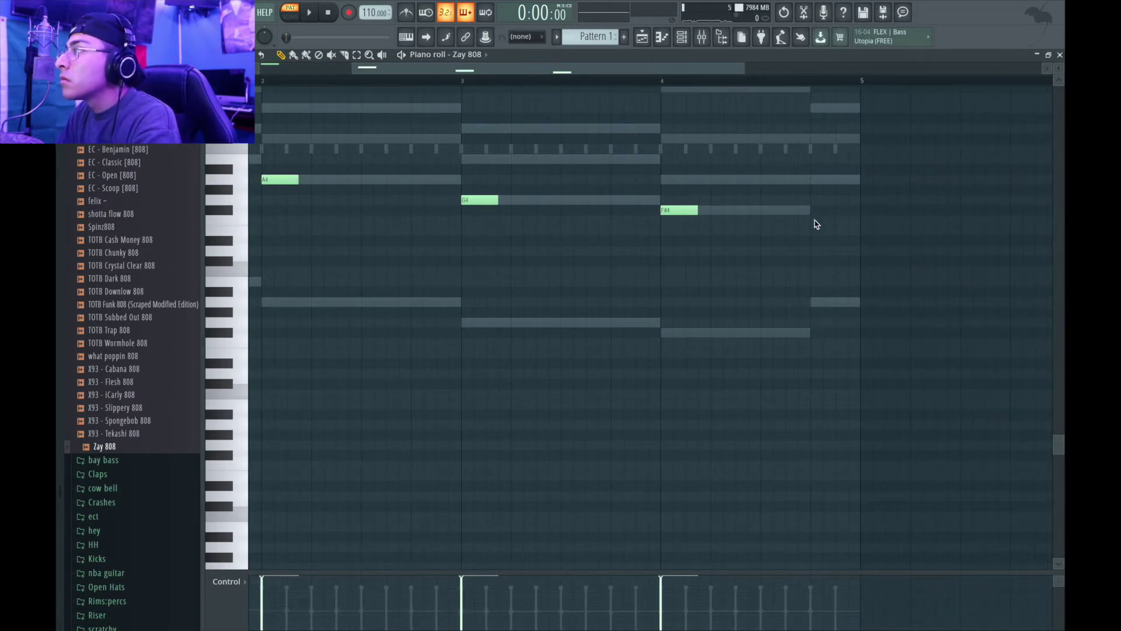
Add a late bar-4 808 note raised to A5 and play the line back.
left_click(815, 179)
left_click_drag(812, 145, 814, 108)
scroll(305, 224, "up", 4)
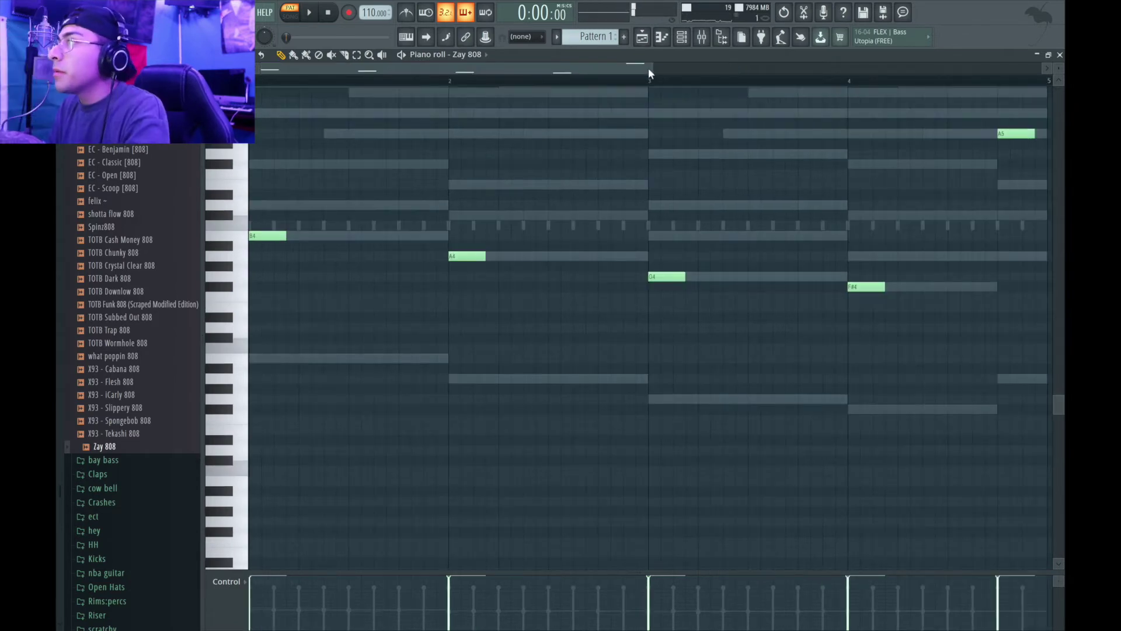
left_click_drag(649, 68, 757, 68)
key("space")
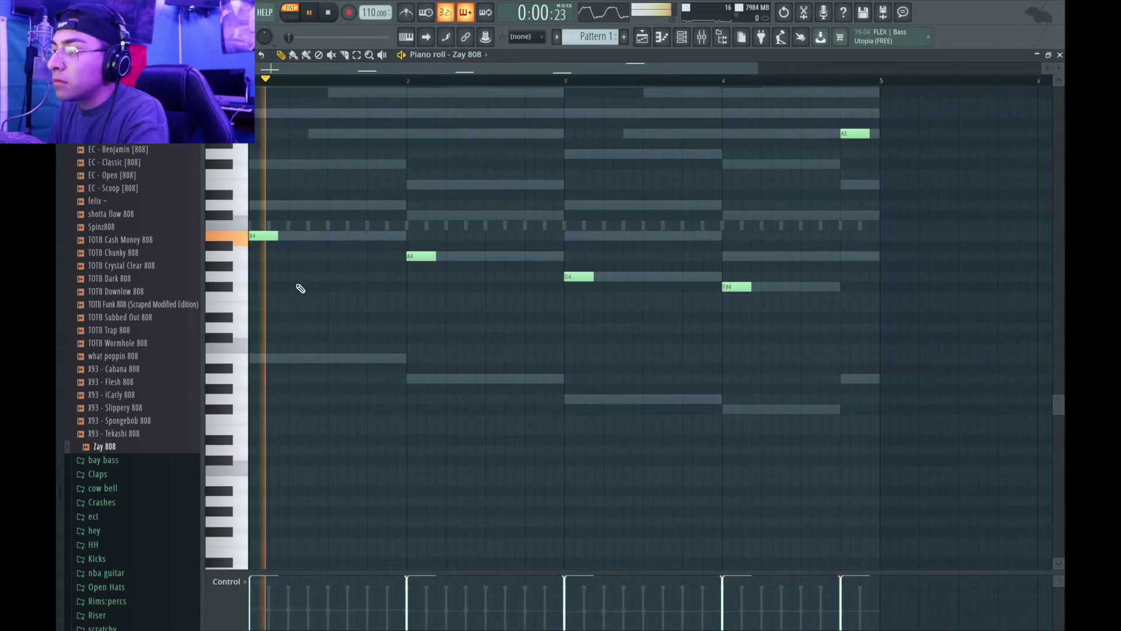
key("space")
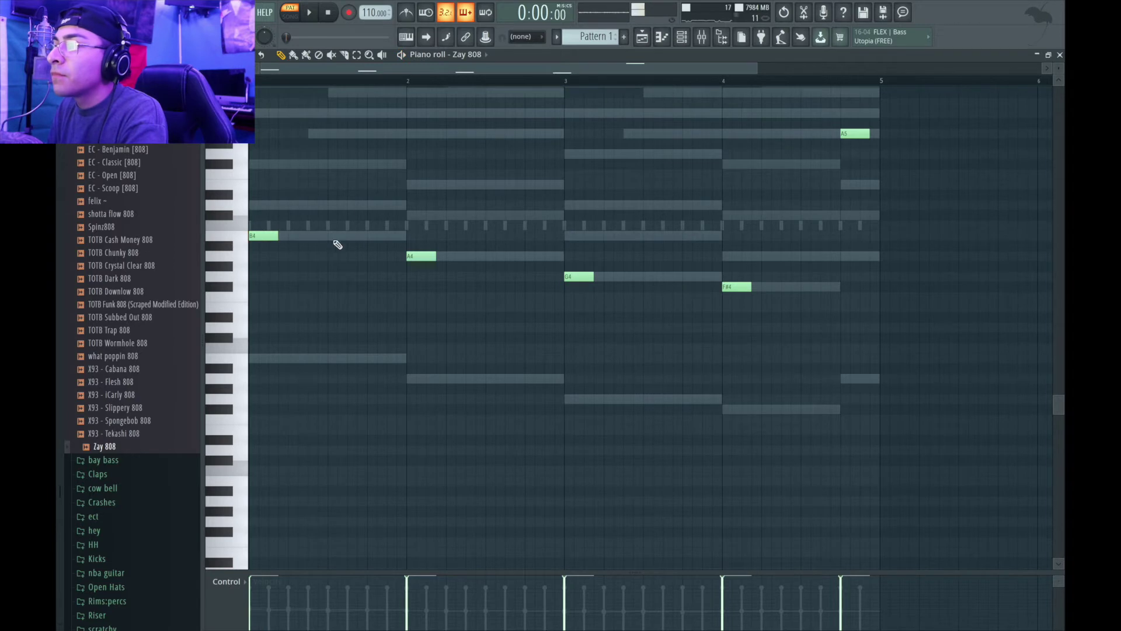
left_click(254, 239)
left_click_drag(756, 72, 459, 111)
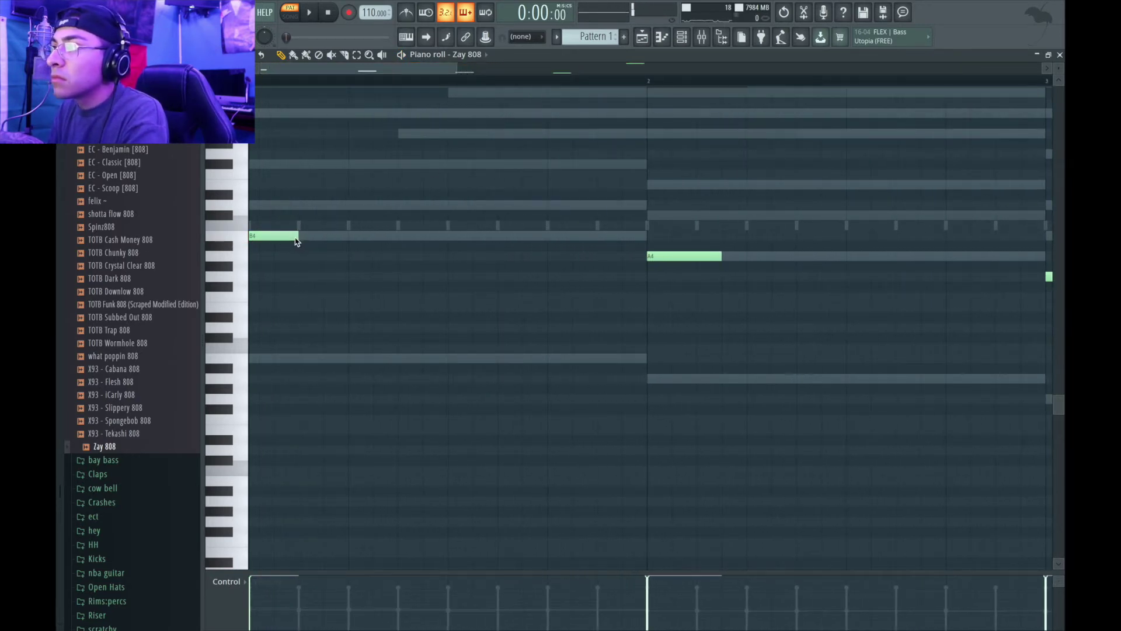
key("space")
key("space")
key("space")
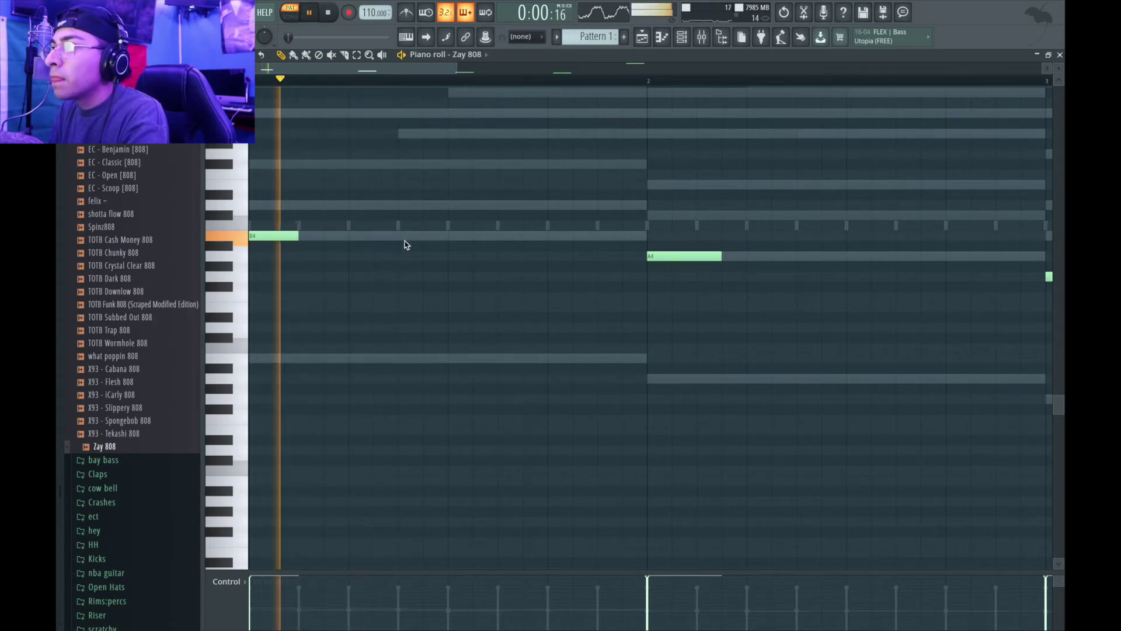
Add second B4 and A4 notes, replace an F#4 with a later G4, and replay.
left_click(404, 237)
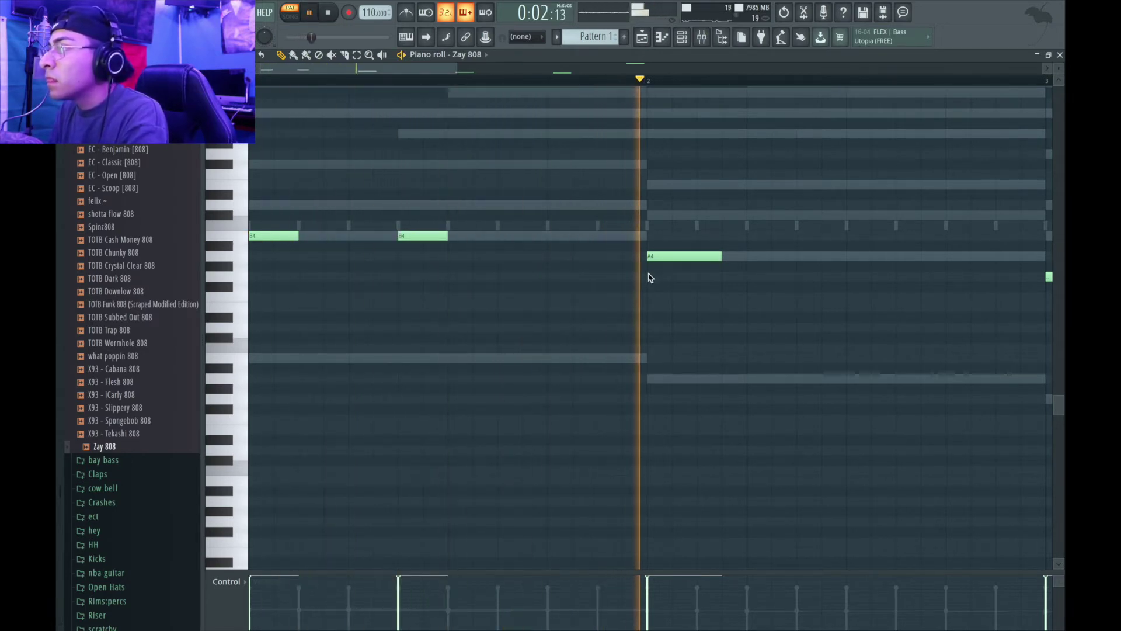
left_click(533, 256)
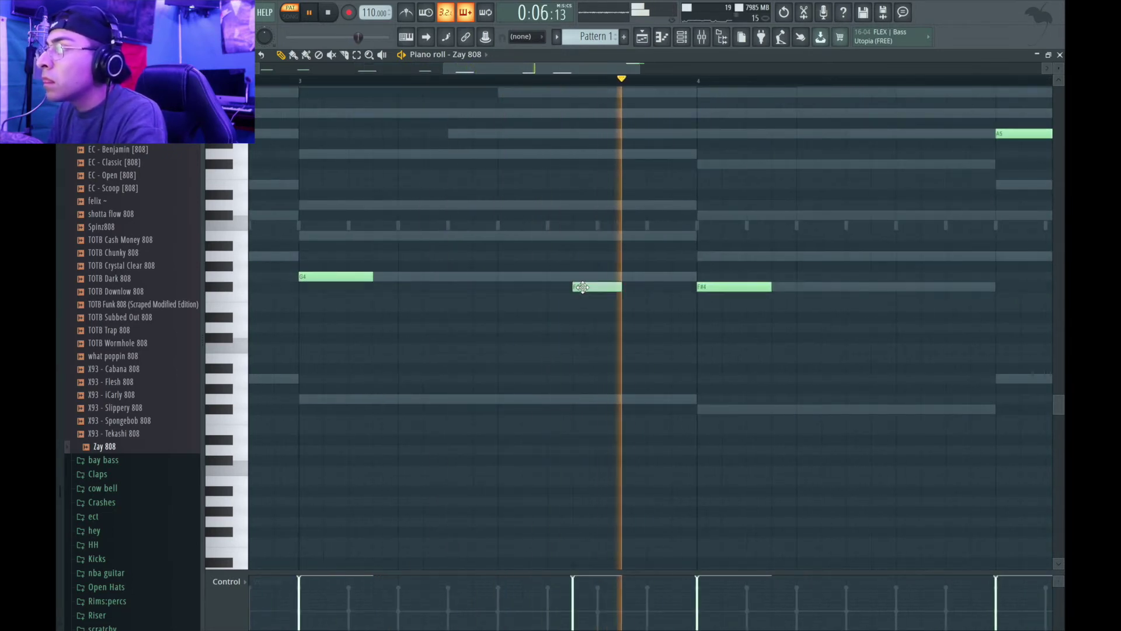
right_click(584, 286)
left_click(605, 277)
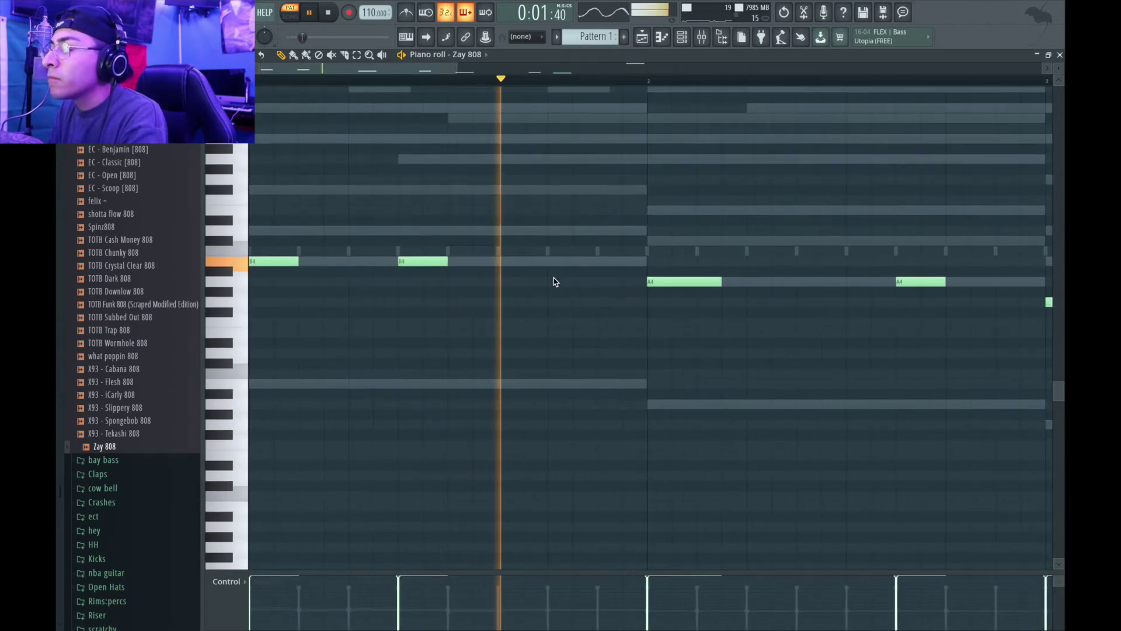
scroll(503, 125, "right", 1)
left_click_drag(524, 70, 578, 73)
scroll(695, 301, "right", 1)
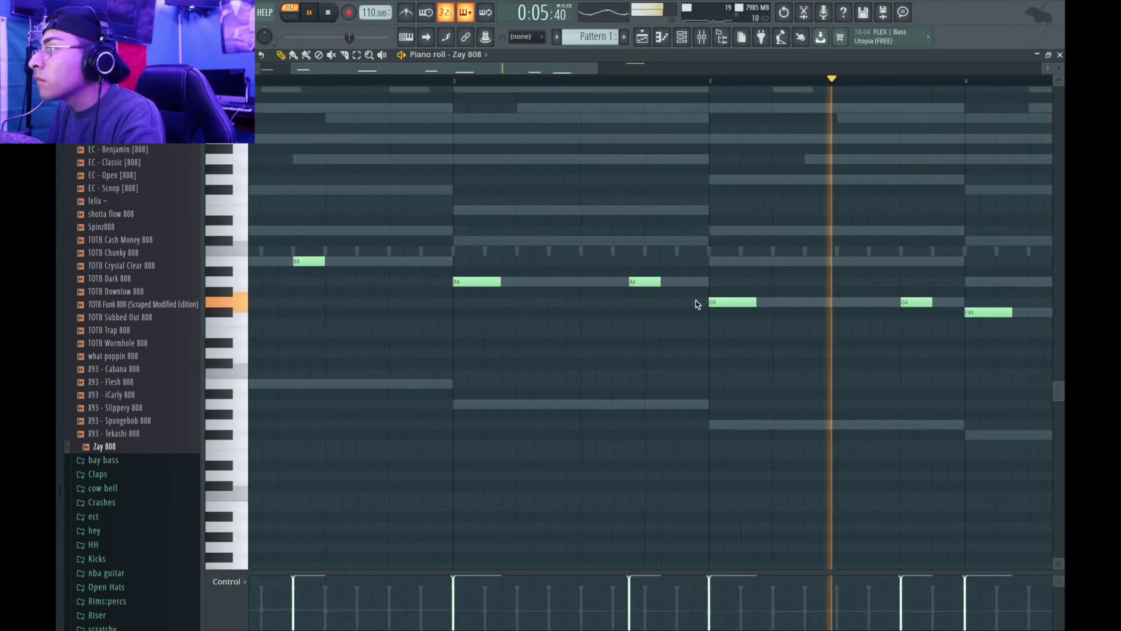
scroll(701, 315, "right", 1)
scroll(736, 346, "right", 2)
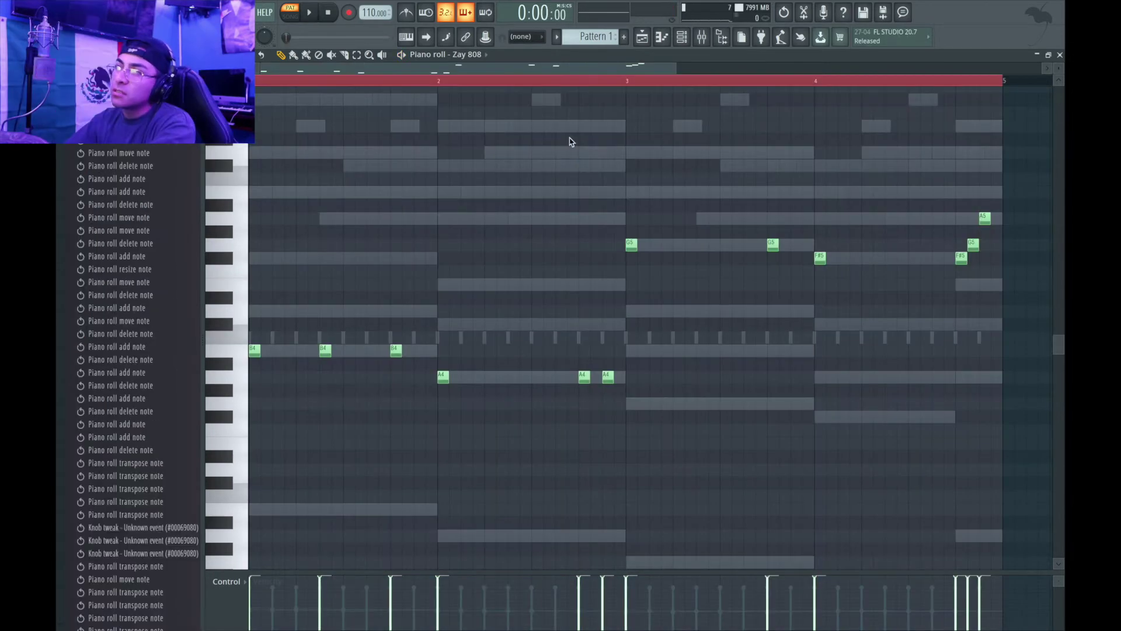
mouse_move(676, 68)
left_mouse_down()
mouse_move(635, 69)
mouse_move(656, 69)
left_mouse_up()
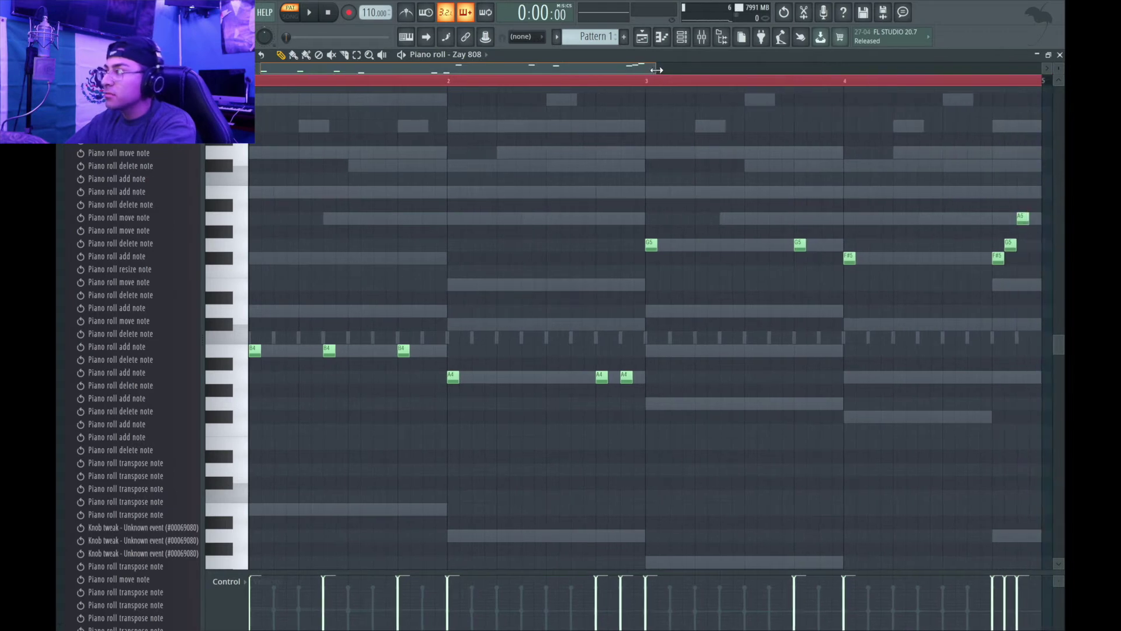
key("space")
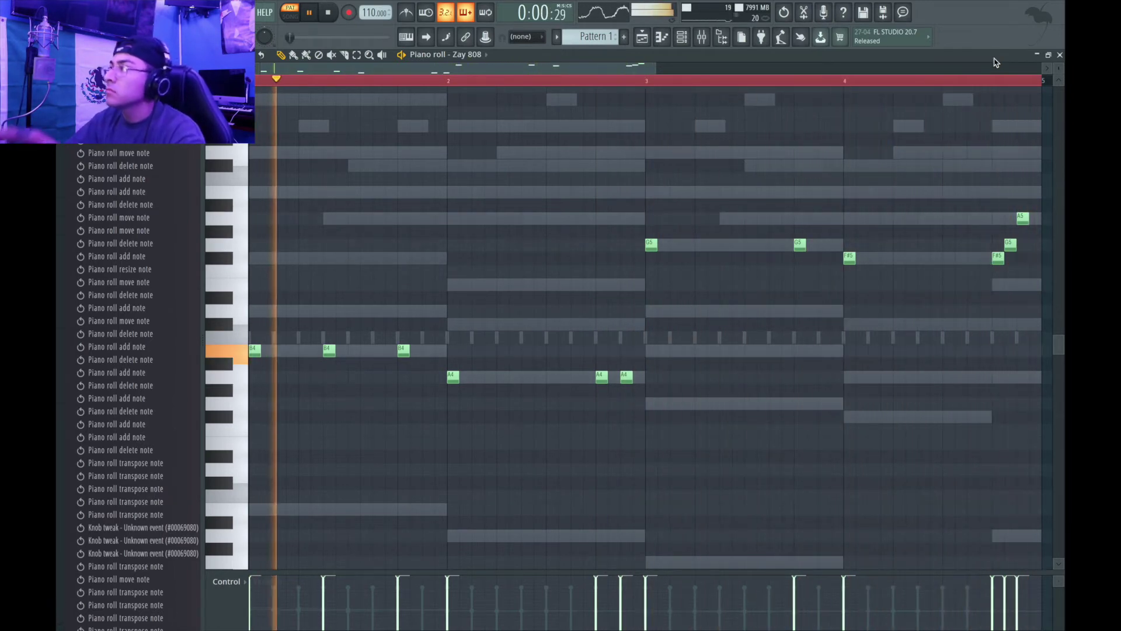
Add the TOTB Kick (10) sample from the Kicks folder as a new channel.
left_click(1060, 55)
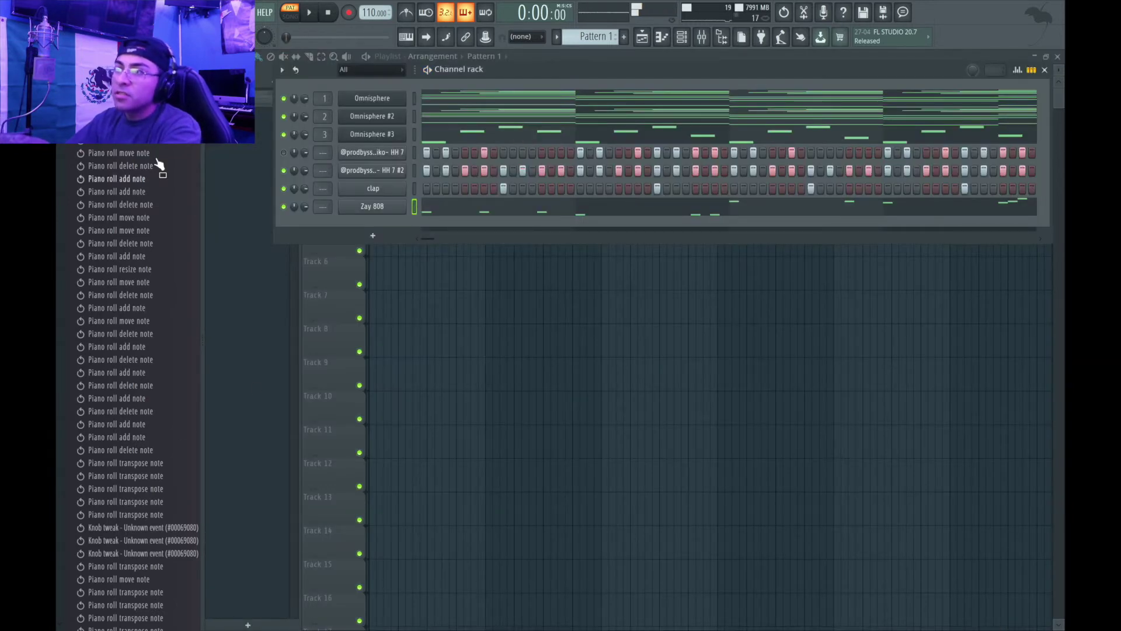
scroll(139, 182, "down", 10)
scroll(143, 497, "down", 5)
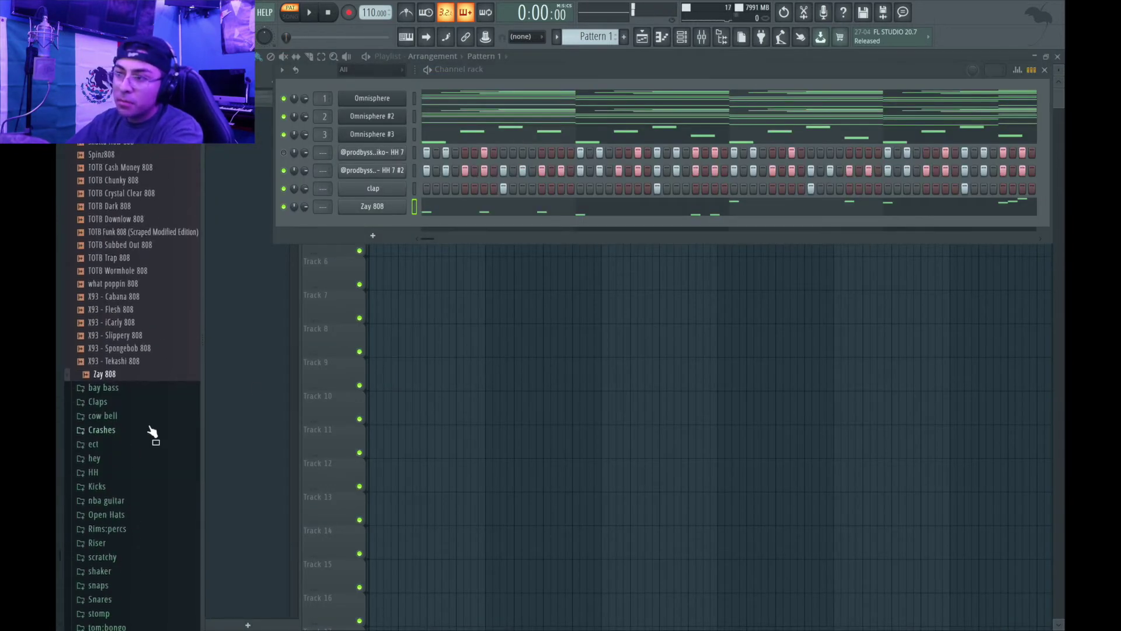
left_click(120, 488)
scroll(149, 503, "down", 10)
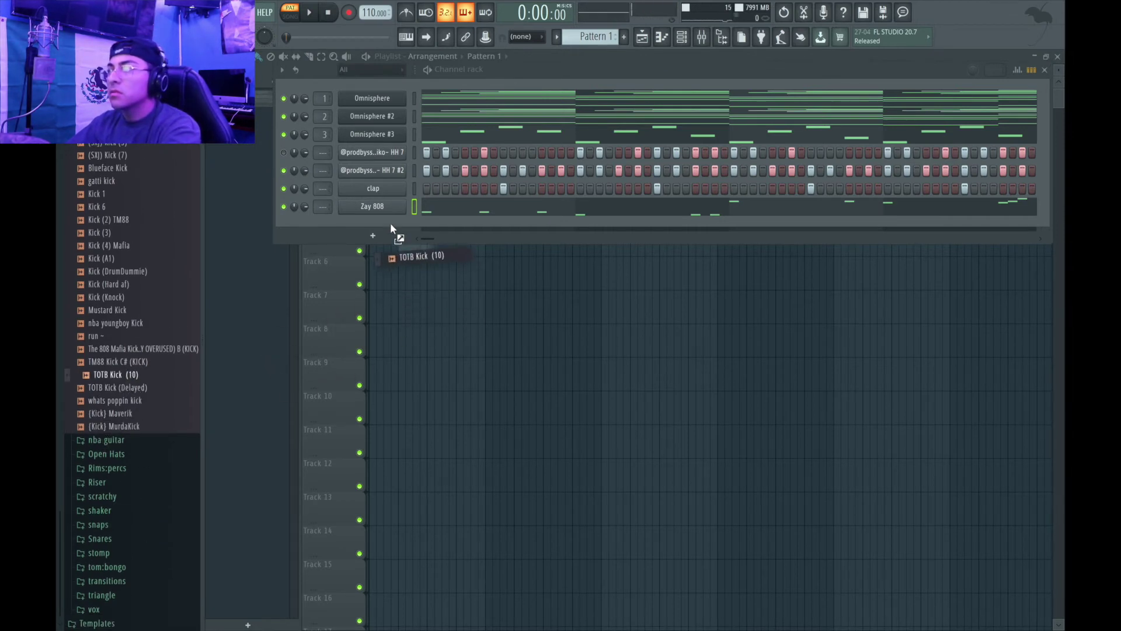
left_click_drag(383, 224, 386, 228)
Give the kick Zay 808's notes, limited to C5, and audition it.
left_click(429, 213)
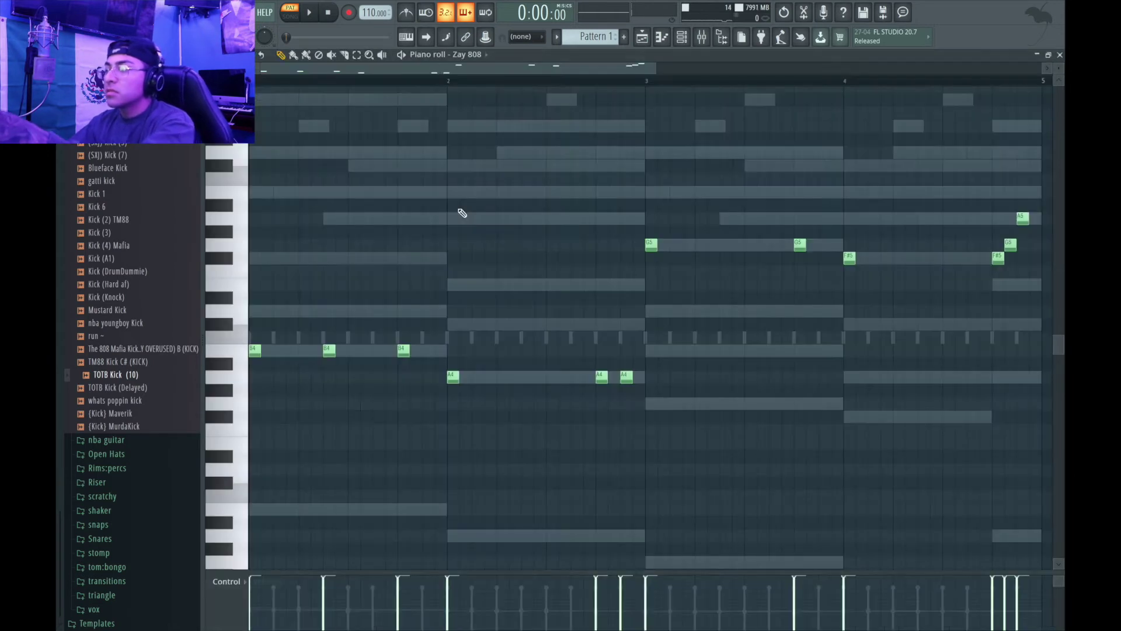
key("ctrl+a")
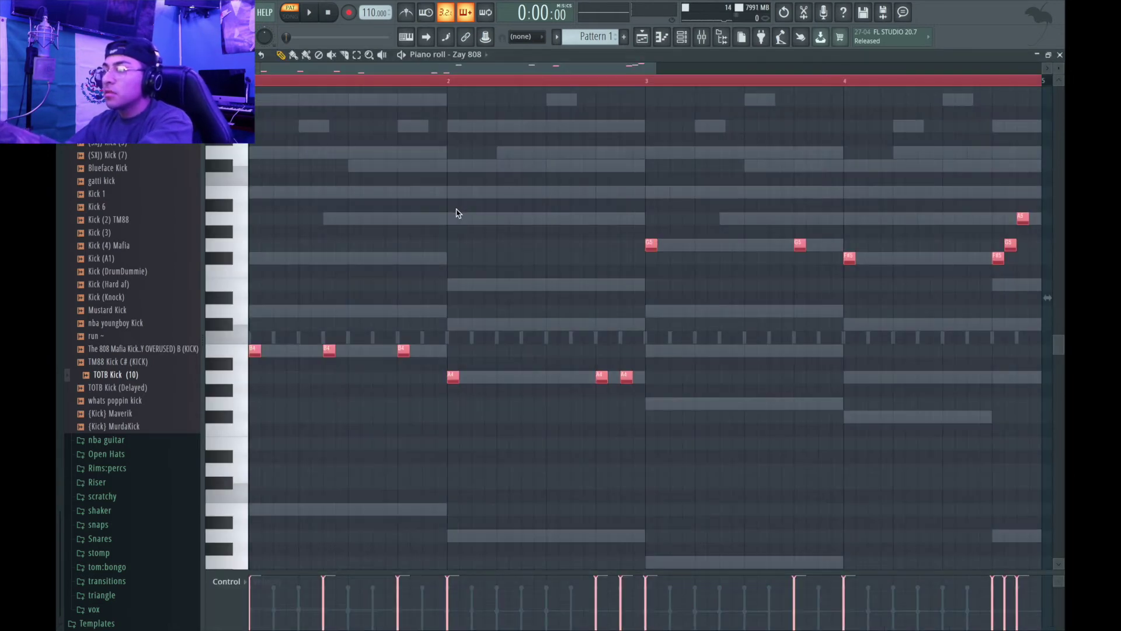
left_click(1061, 54)
right_click(402, 223)
left_click(421, 226)
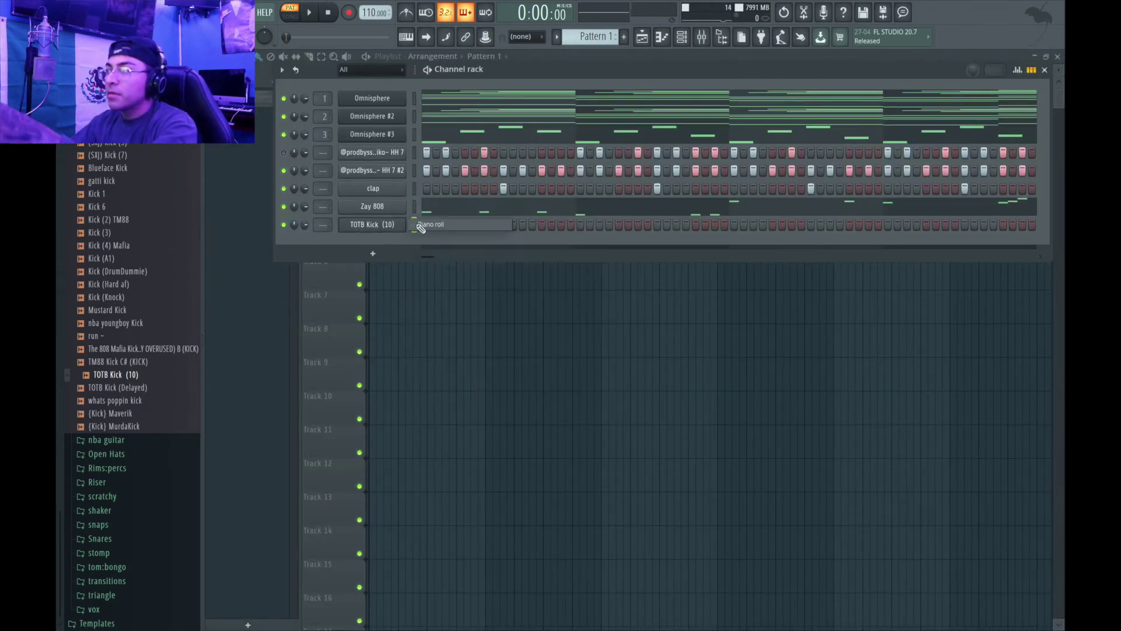
key("alt+k")
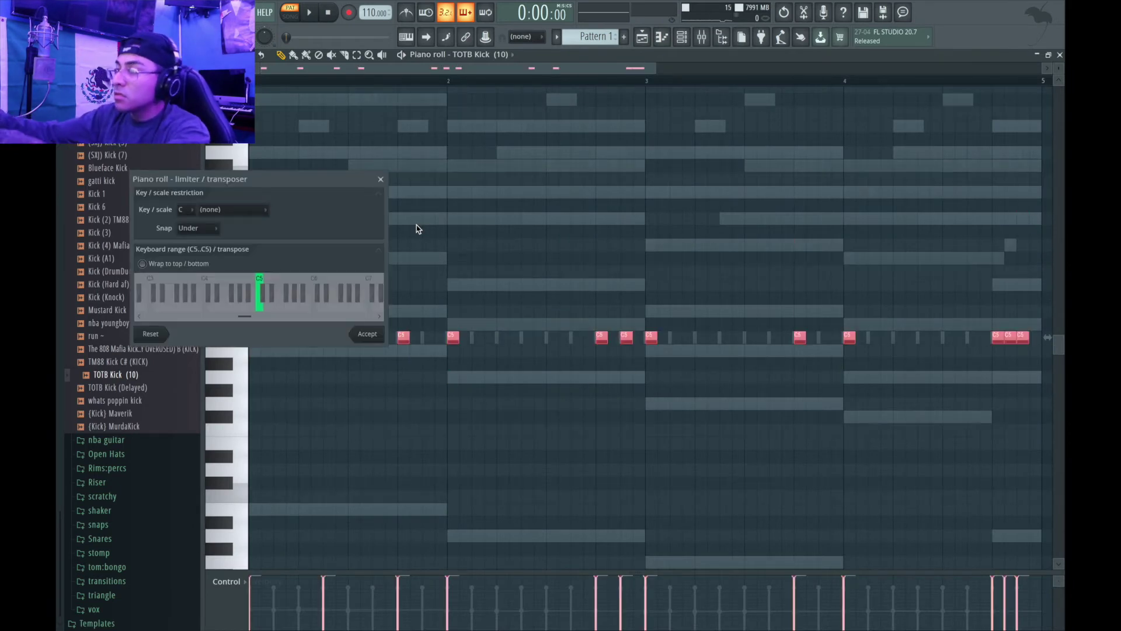
key("Return")
key("space")
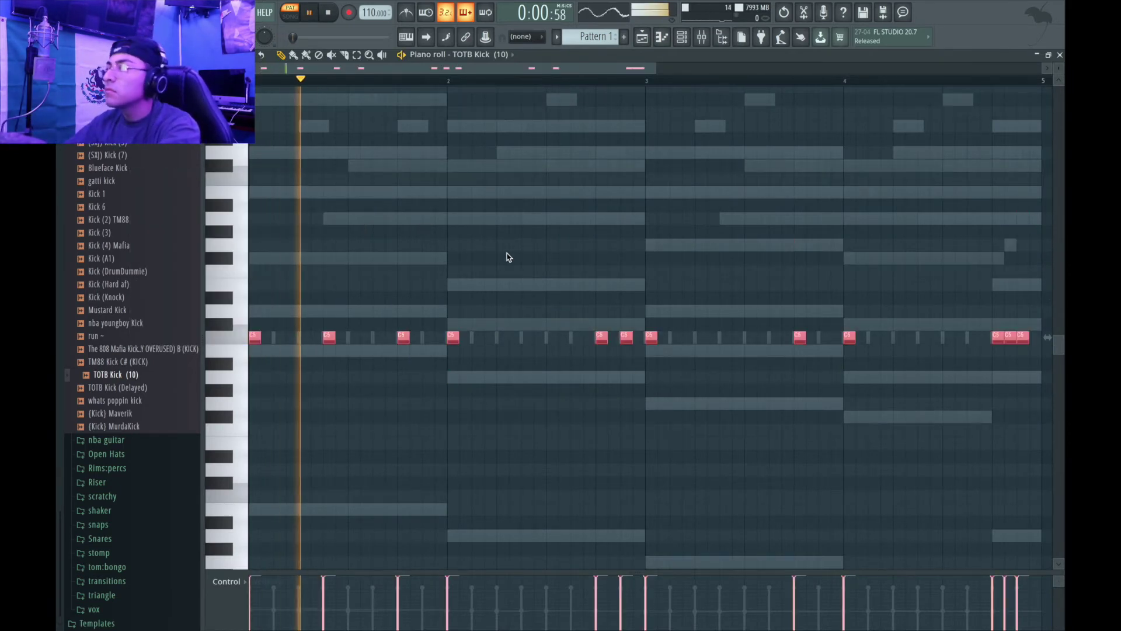
key("space")
left_click(1060, 54)
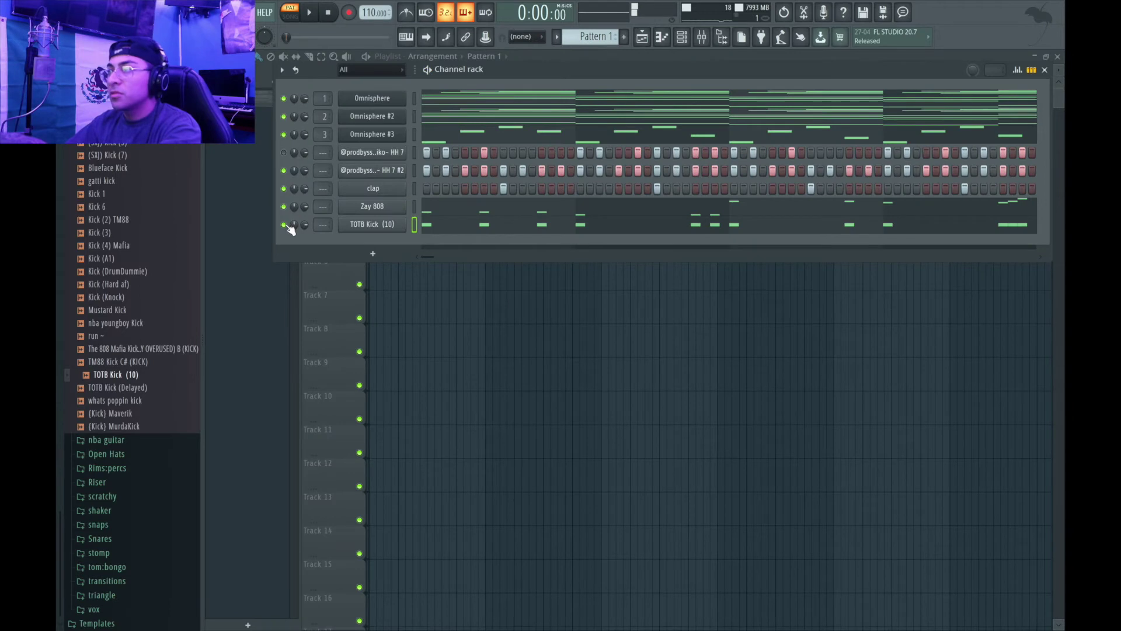
Preview open hats and add CaHitz Open OH as a new channel.
left_click(135, 147)
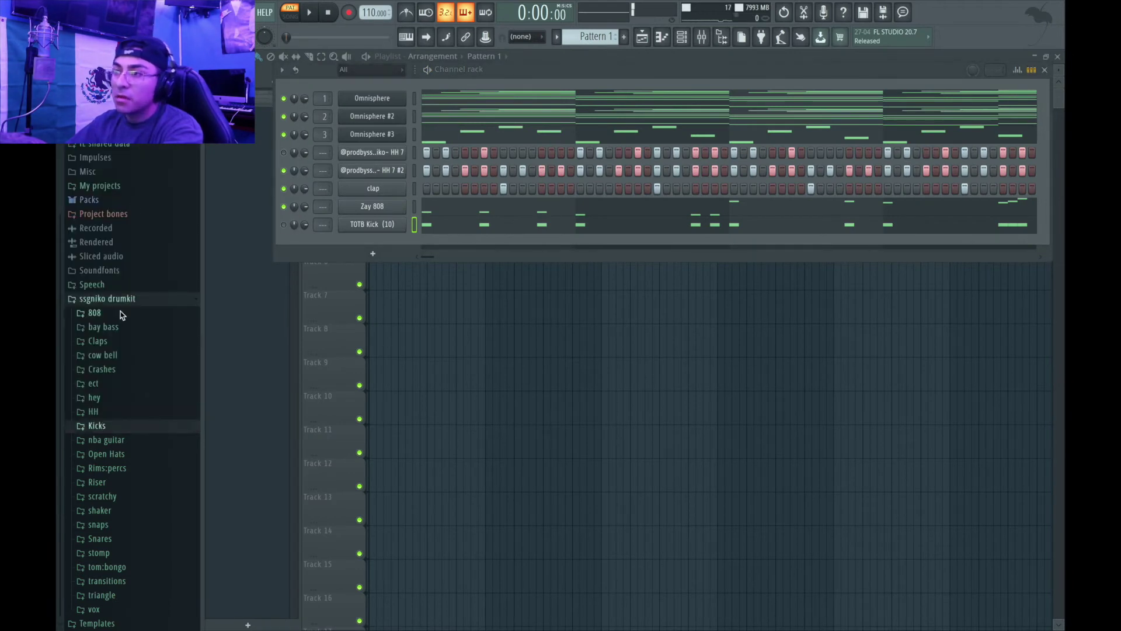
left_click(125, 454)
key("space")
left_click(127, 374)
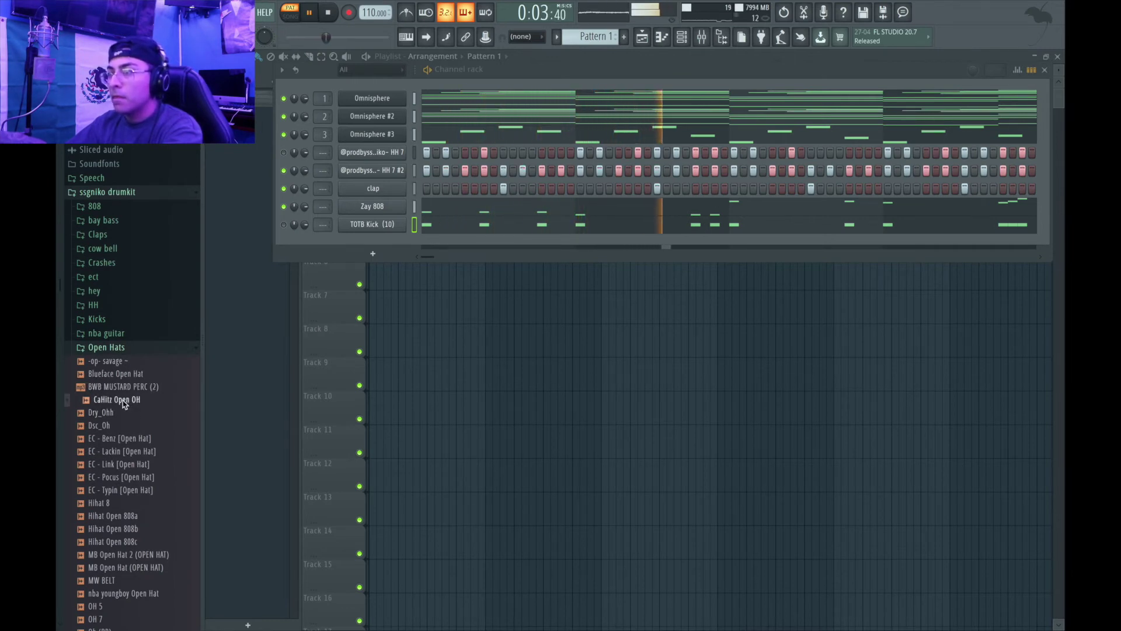
left_click_drag(374, 238, 375, 240)
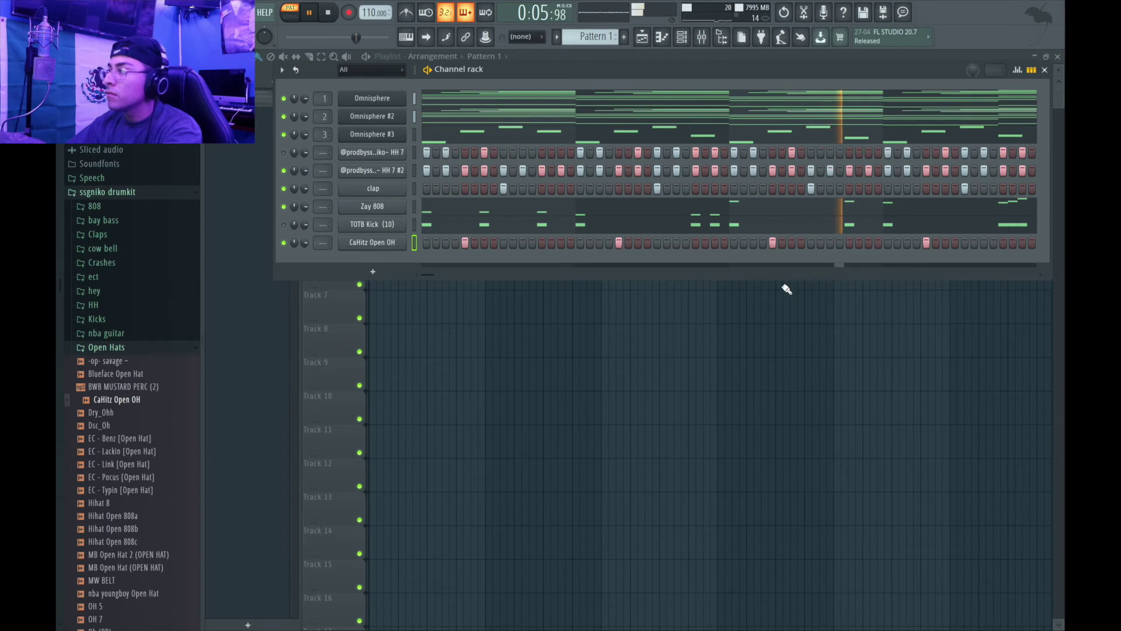
Add (SXJ) Snare (2) from the Snares folder and place a snare hit on a step.
left_click(142, 349)
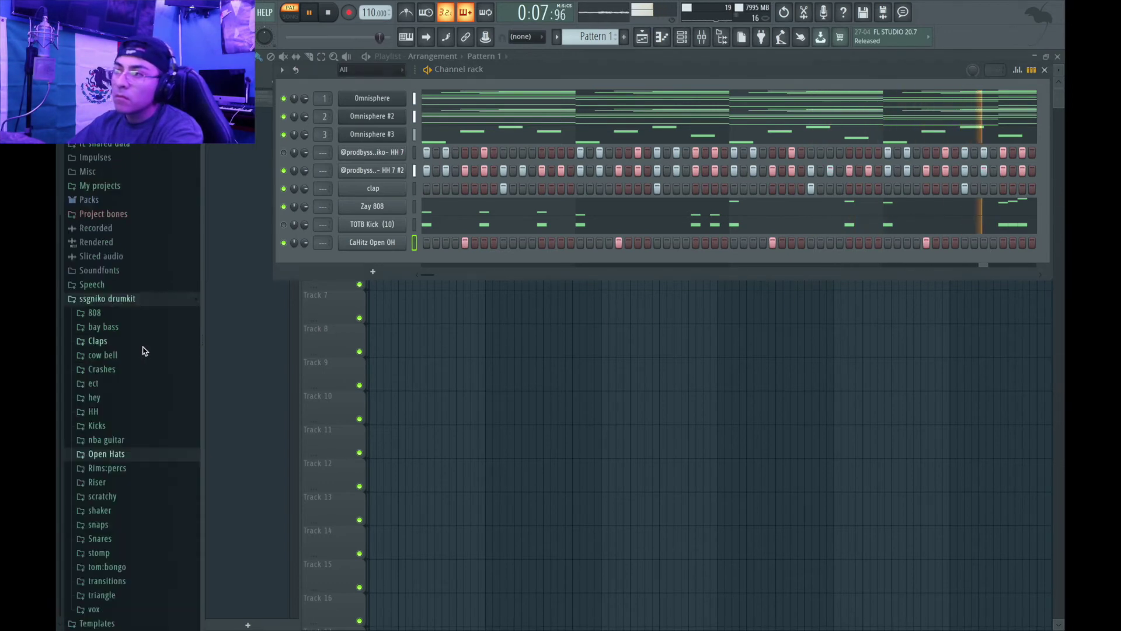
left_click(115, 539)
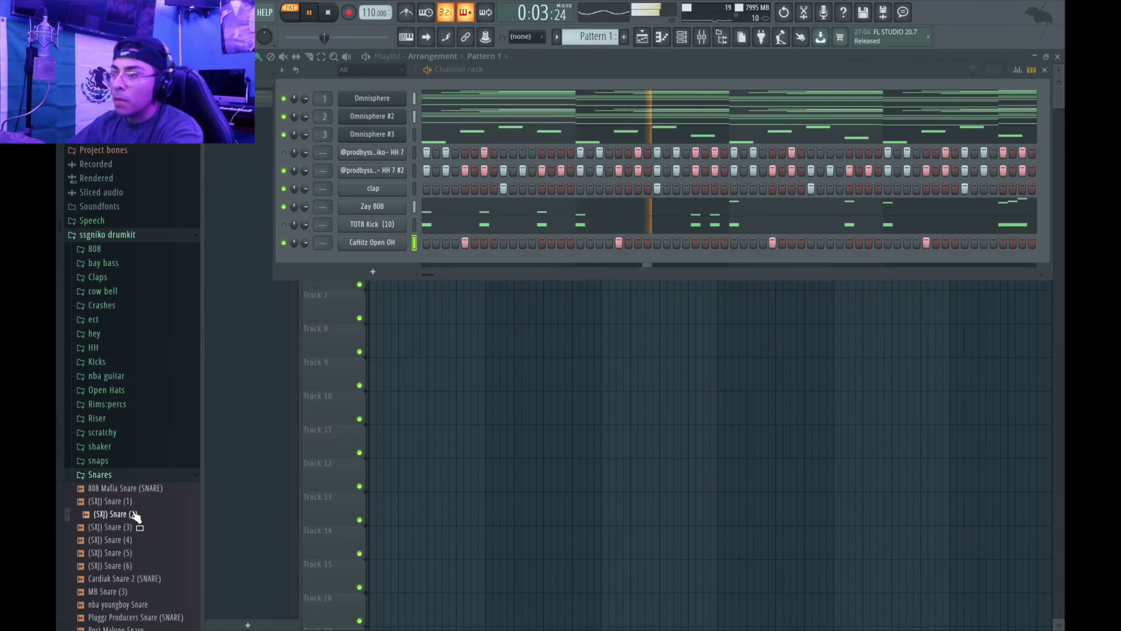
left_click_drag(390, 280, 384, 260)
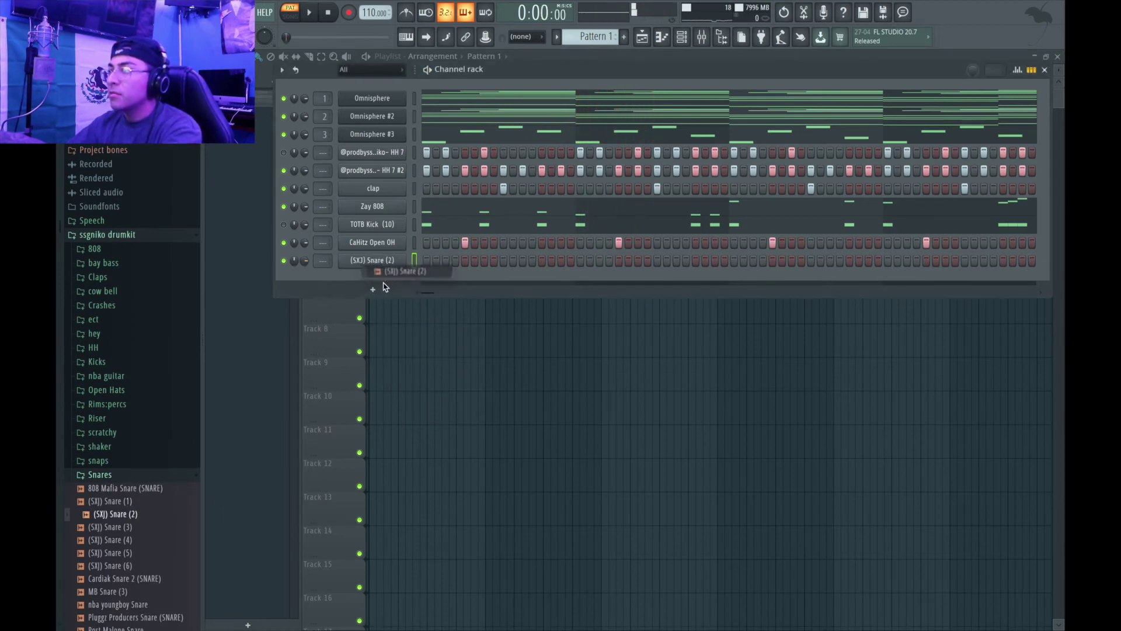
key("space")
left_click(561, 261)
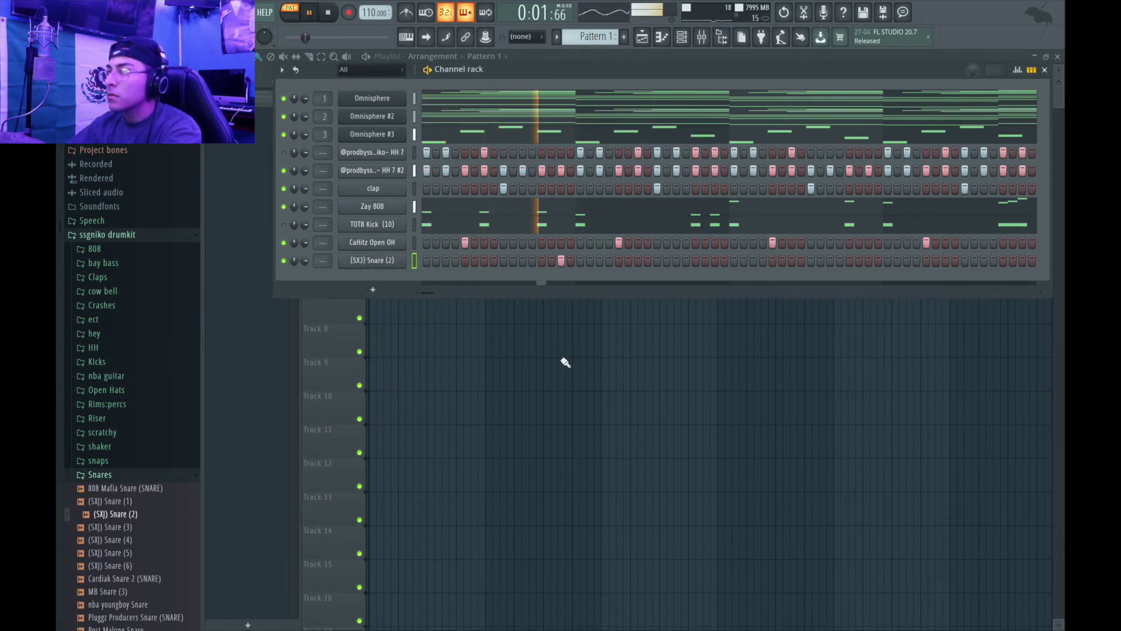
key("space")
Duplicate the snare notes from bars 1–2 into bars 3–4 in its piano roll.
right_click(403, 260)
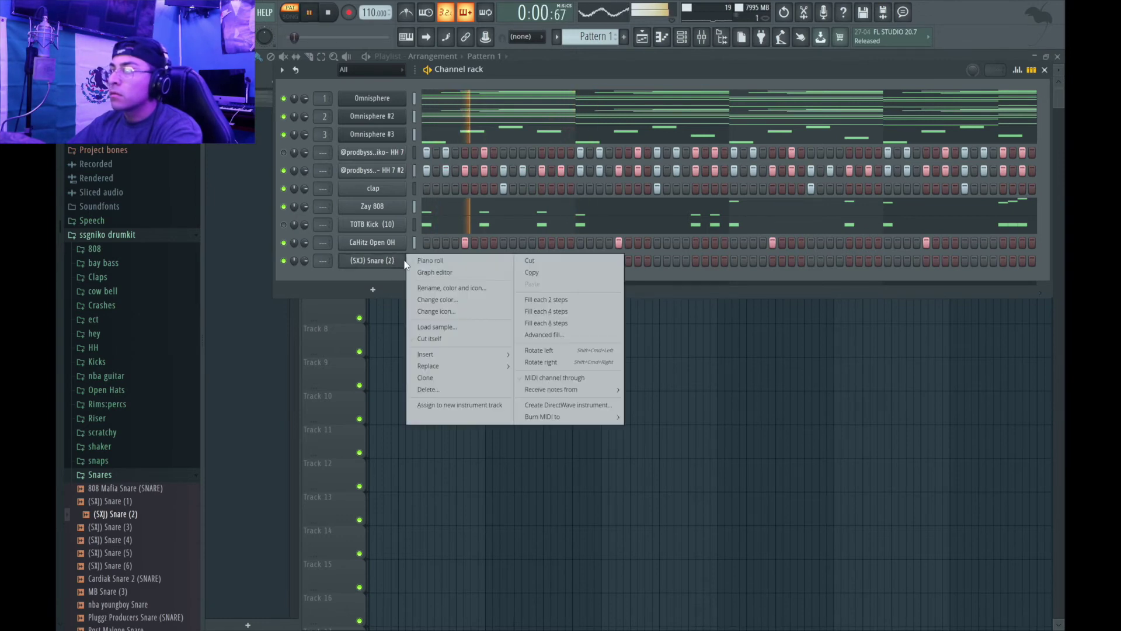
left_click(425, 258)
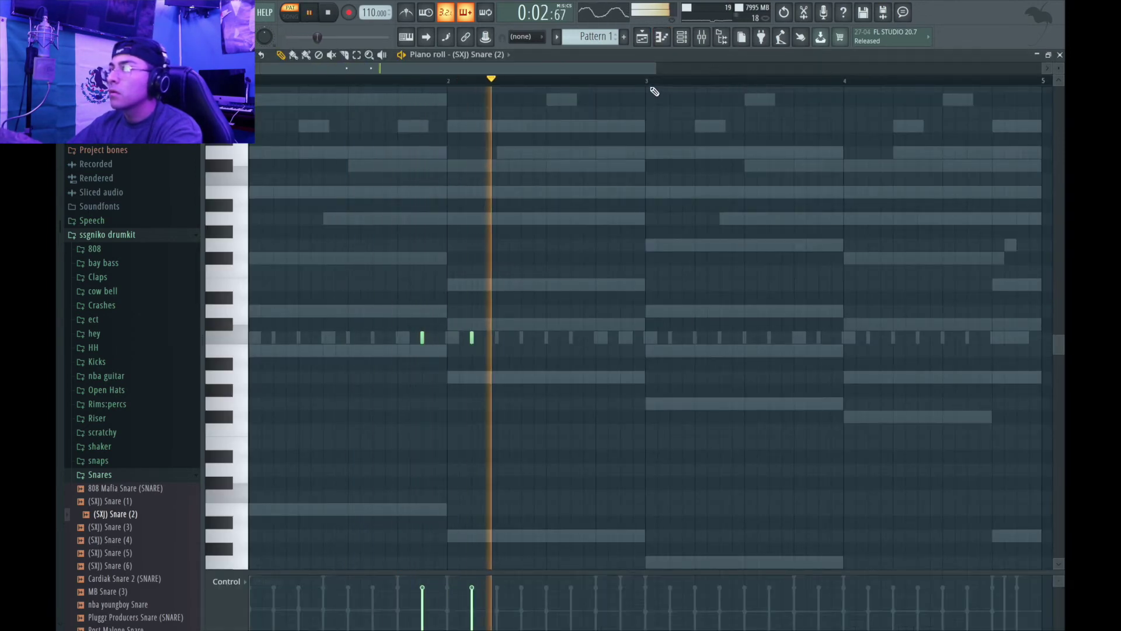
left_click_drag(648, 81, 256, 80)
key("space")
key("ctrl+b")
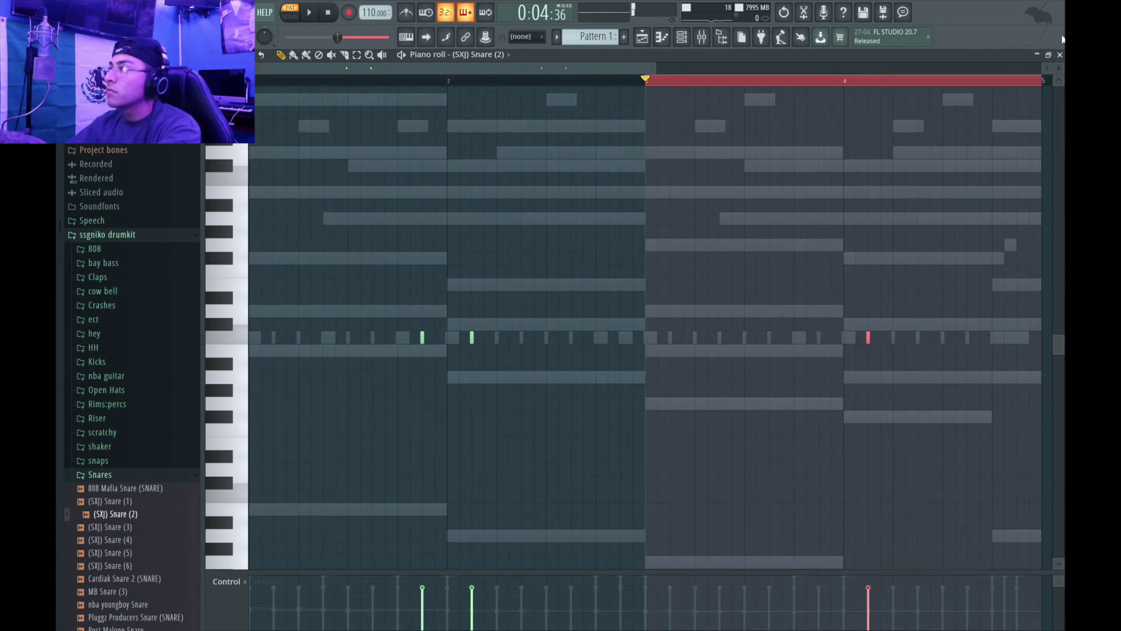
left_click(1060, 55)
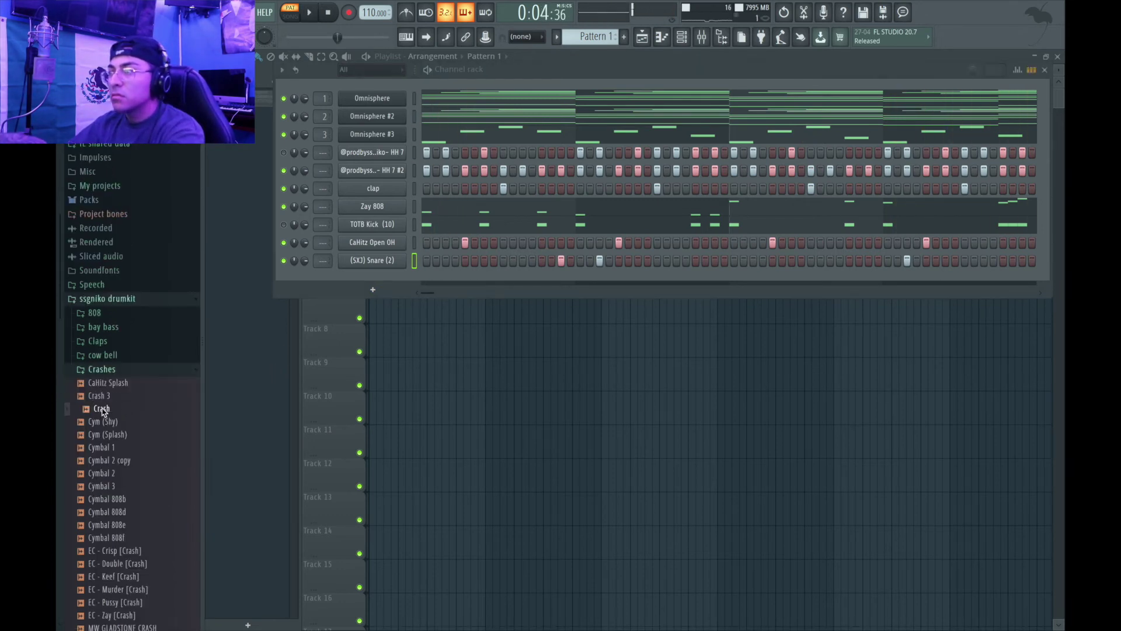
Add Crash, EC - Pussy [Crash] and (SXJ) FX (5) channels and audition them.
left_click_drag(368, 274, 368, 275)
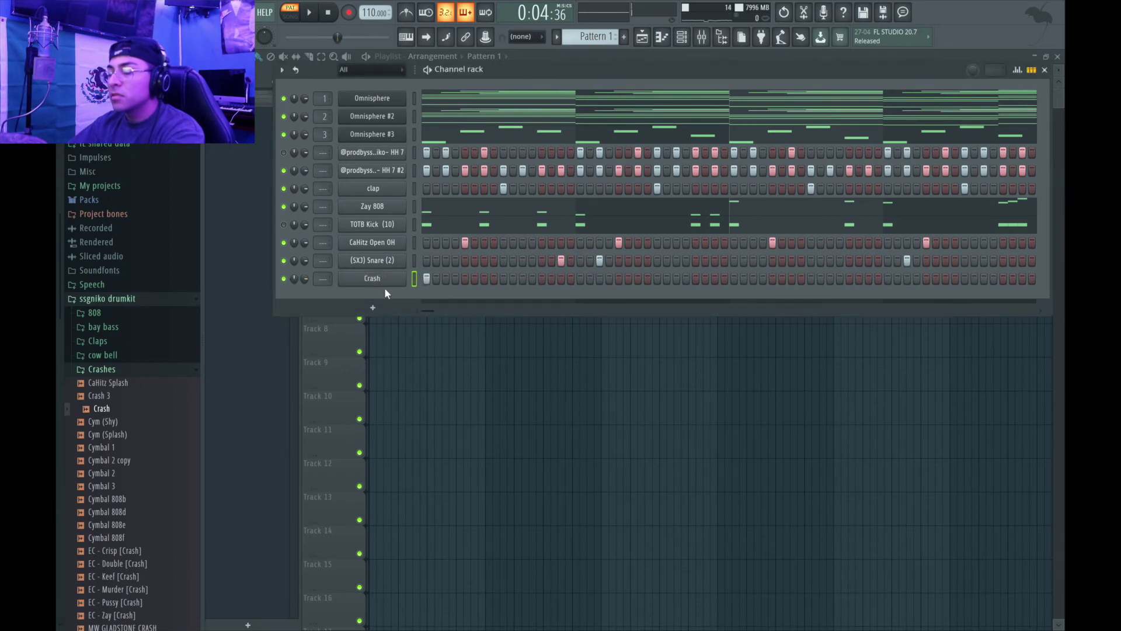
scroll(132, 471, "down", 3)
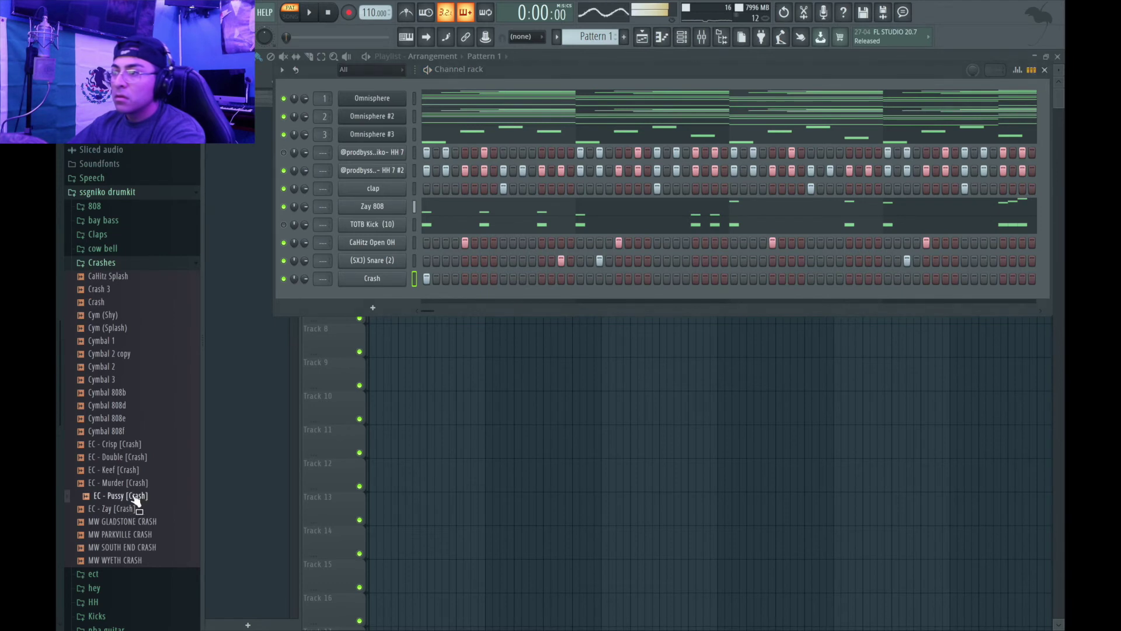
left_click_drag(372, 307, 374, 298)
right_click(409, 292)
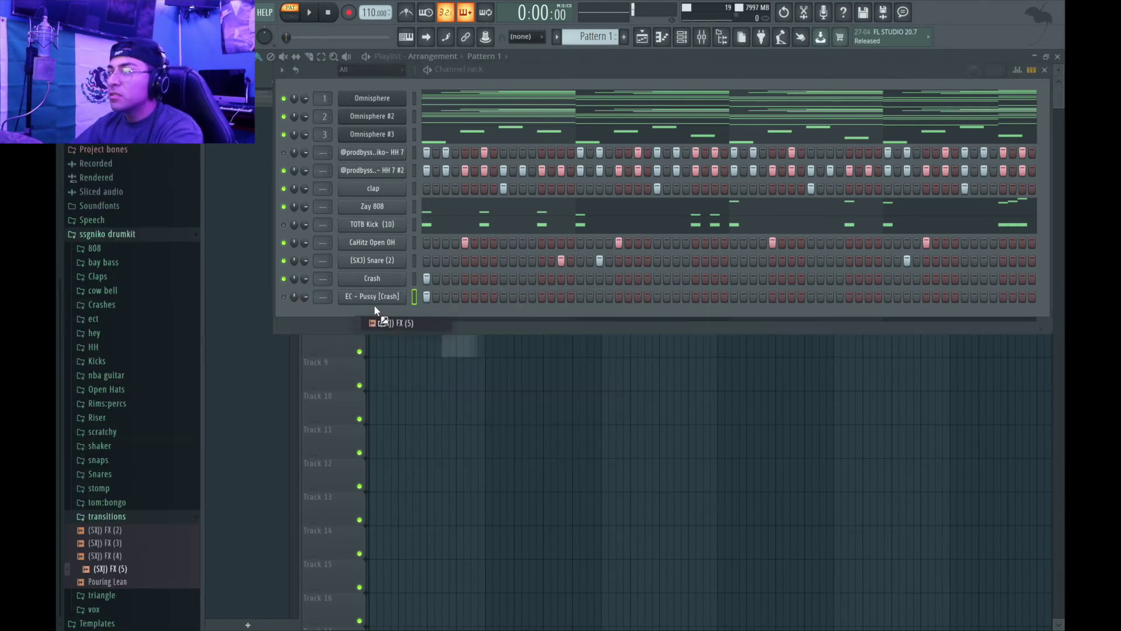
left_click_drag(375, 308, 385, 315)
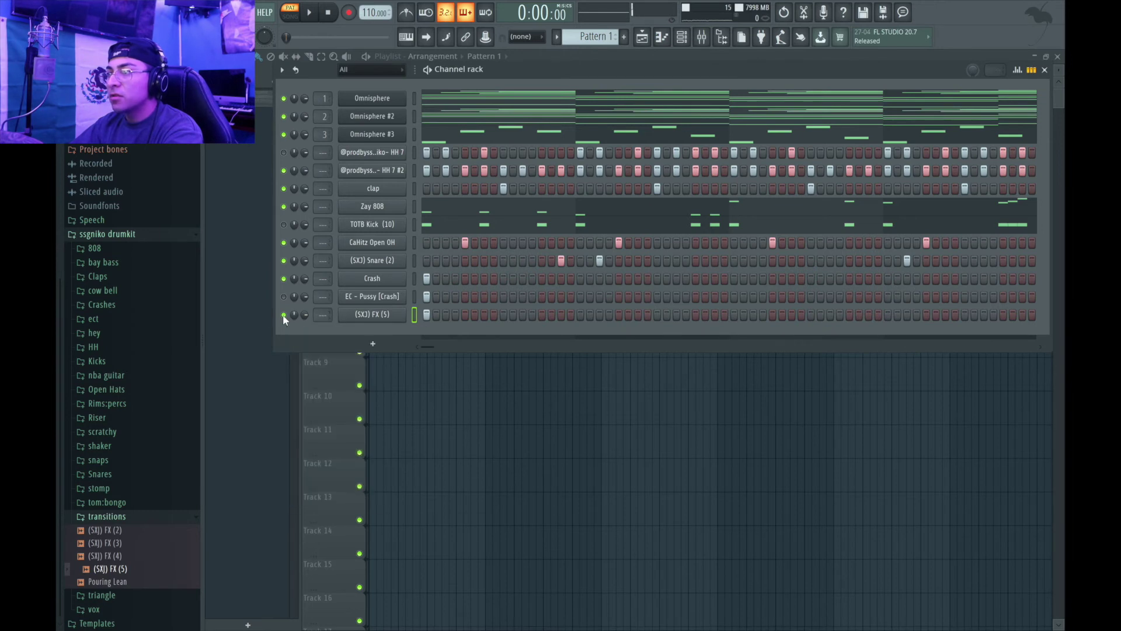
key("space")
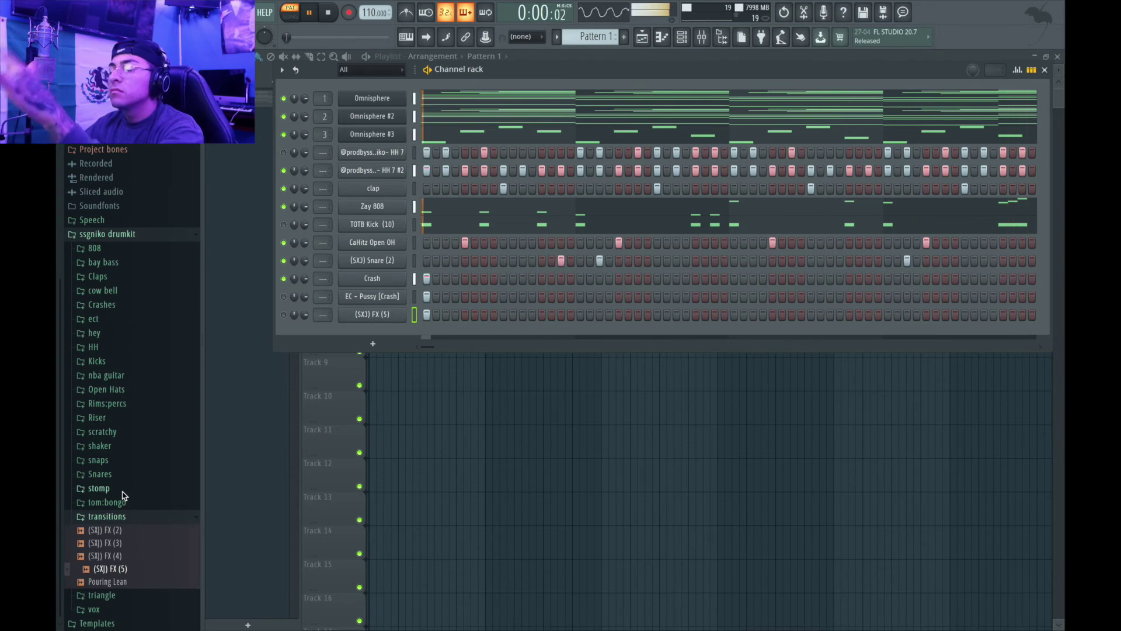
Route channels 4–13 to their own mixer tracks and check them in the Mixer.
key("space")
key("space")
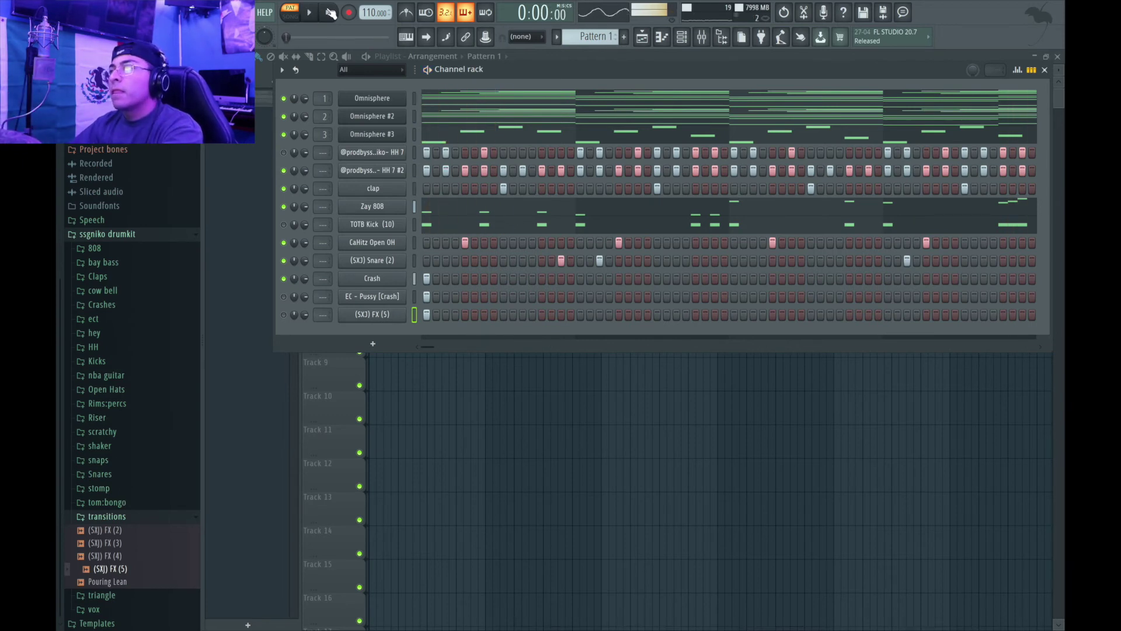
key("ctrl+z")
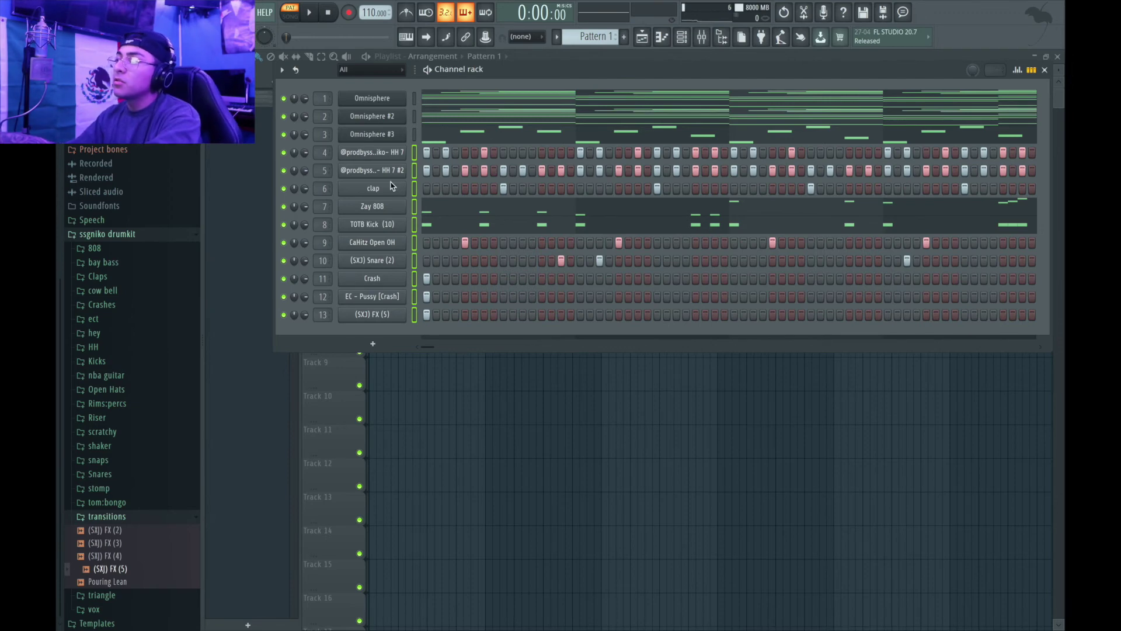
left_click(703, 41)
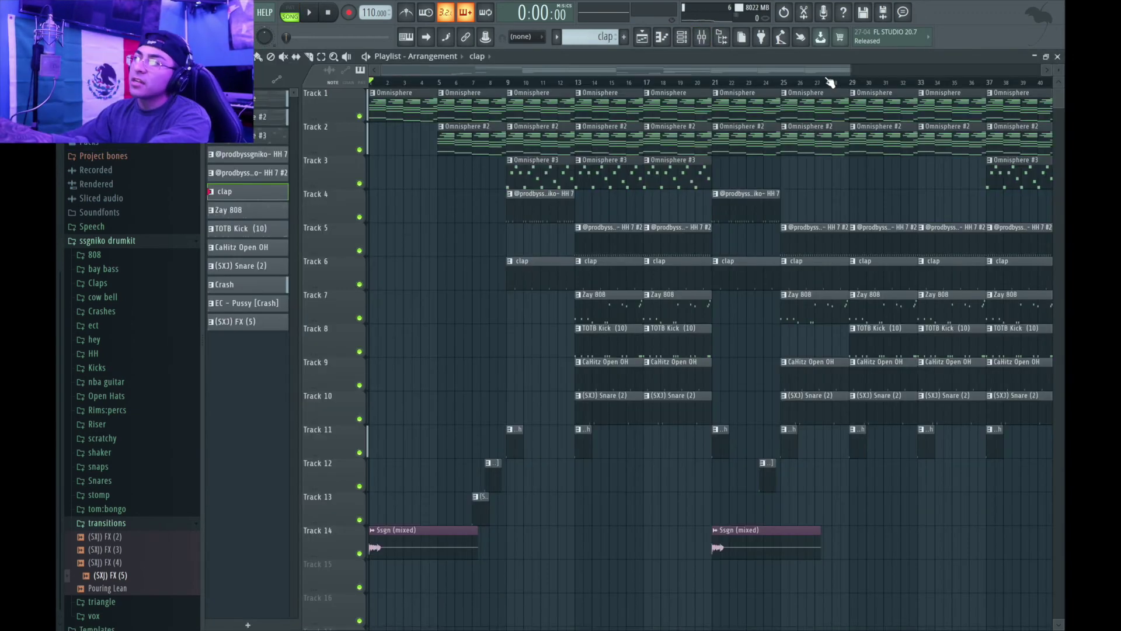
Shift the opening clips on Tracks 12 and 13 later and play the arrangement.
left_click_drag(841, 70, 853, 73)
left_click_drag(490, 463, 563, 464)
key("space")
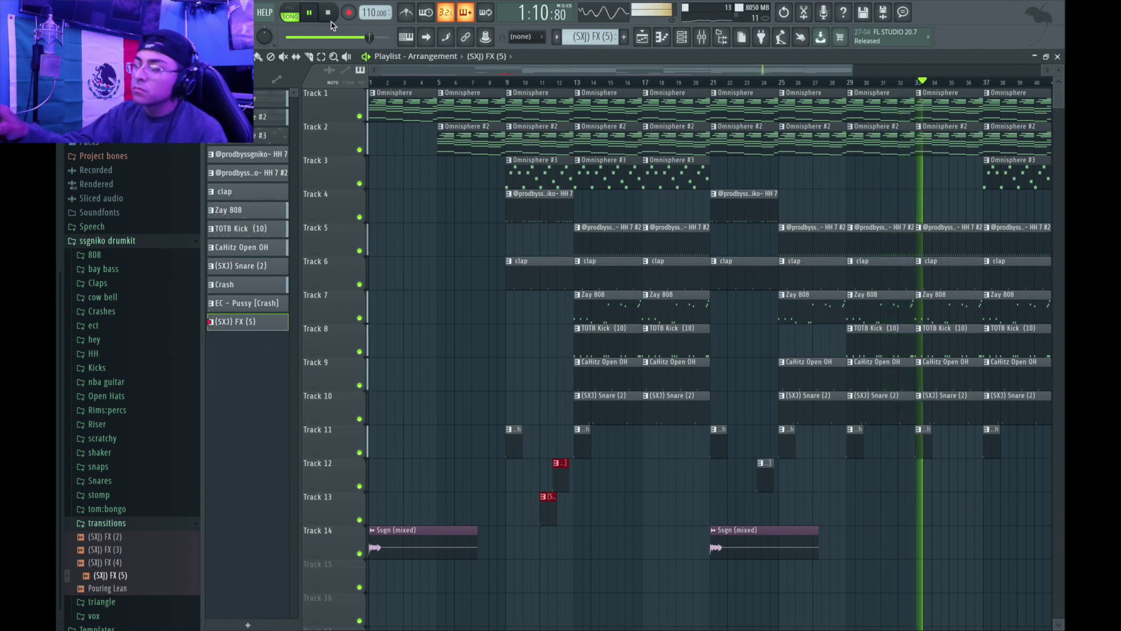
Stop song playback so the ~40-bar arrangement returns to the start.
left_click(330, 22)
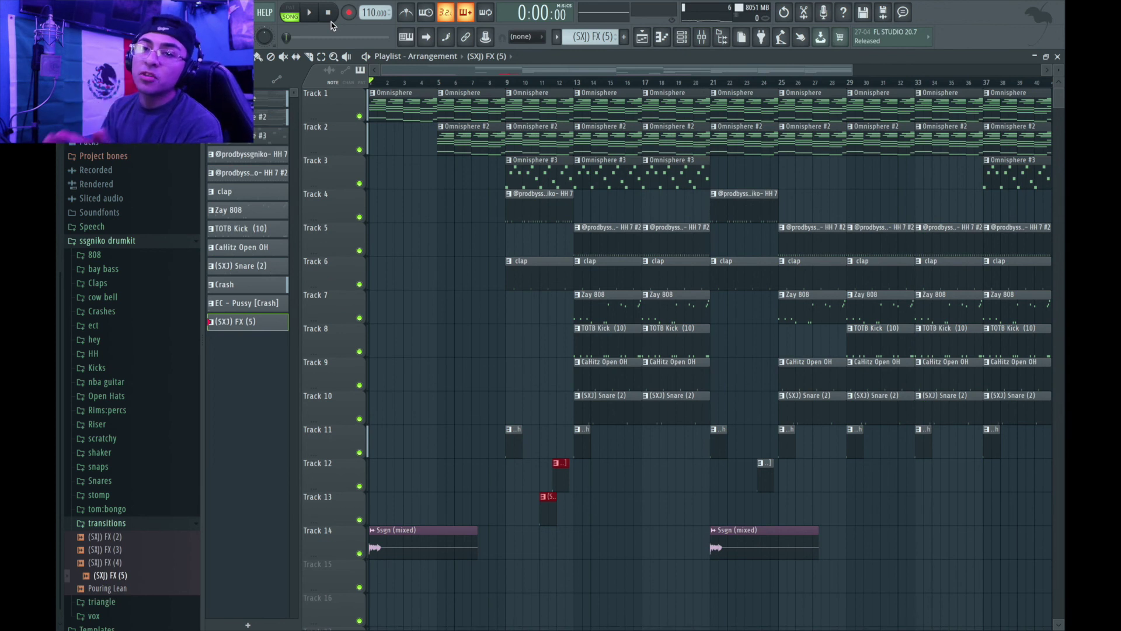